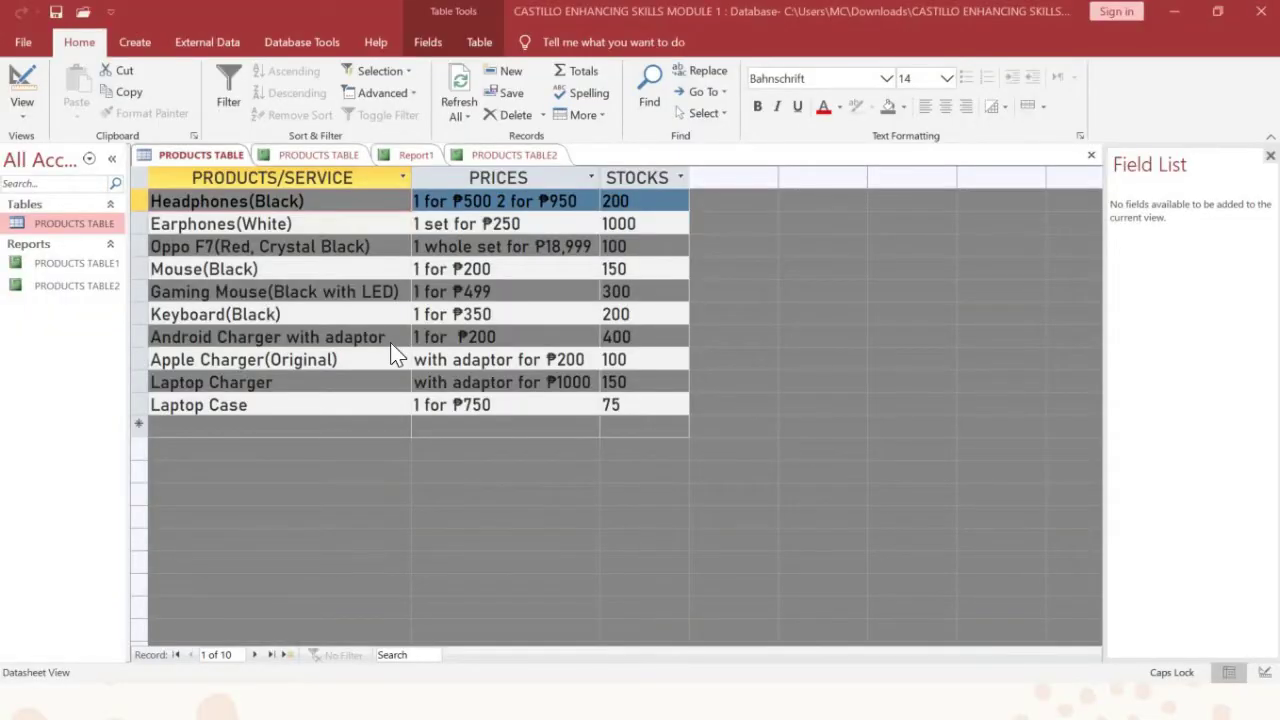
# Step: Generate a quick report from PRODUCTS TABLE and select its title label in Layout View
pyautogui.click(135, 42)
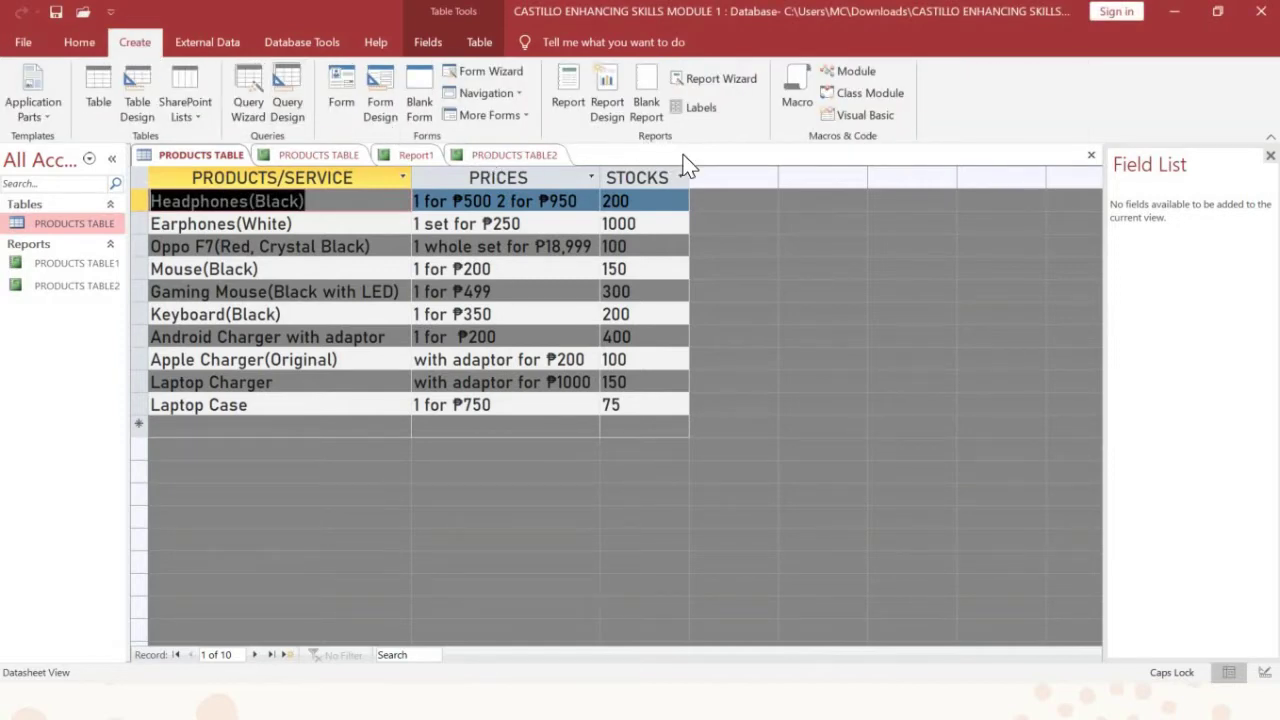
pyautogui.click(579, 101)
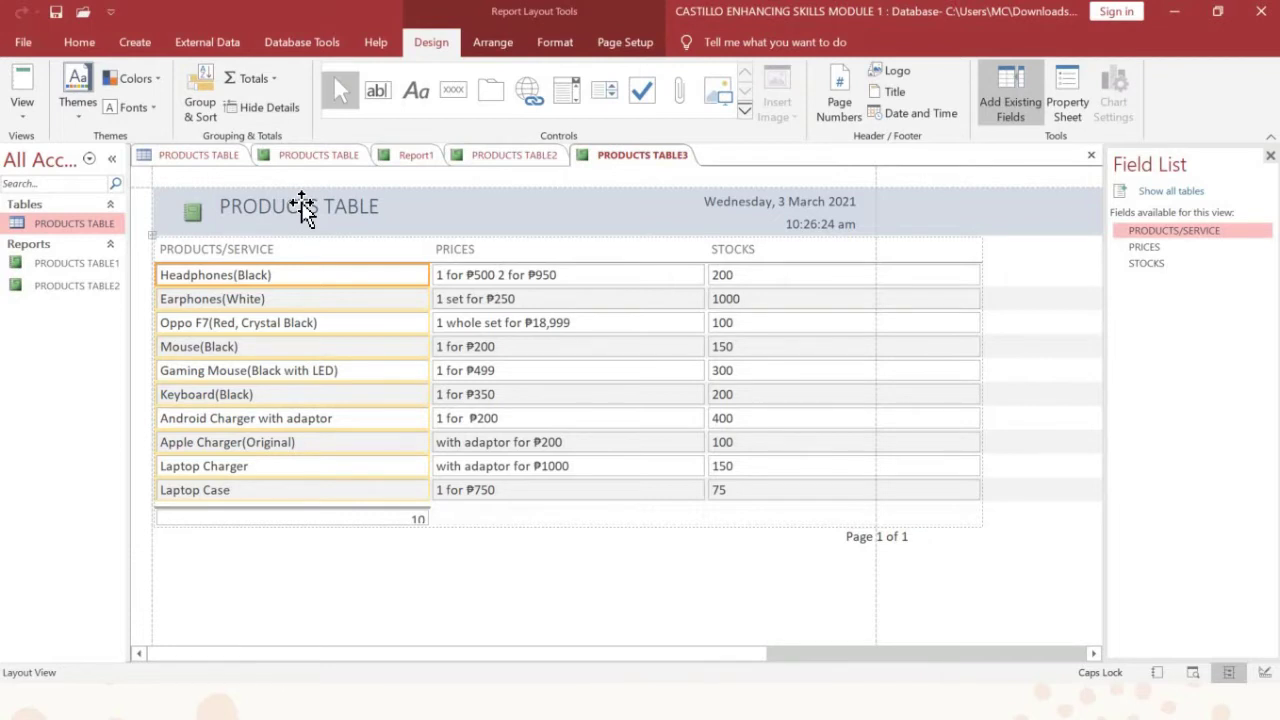
pyautogui.click(303, 208)
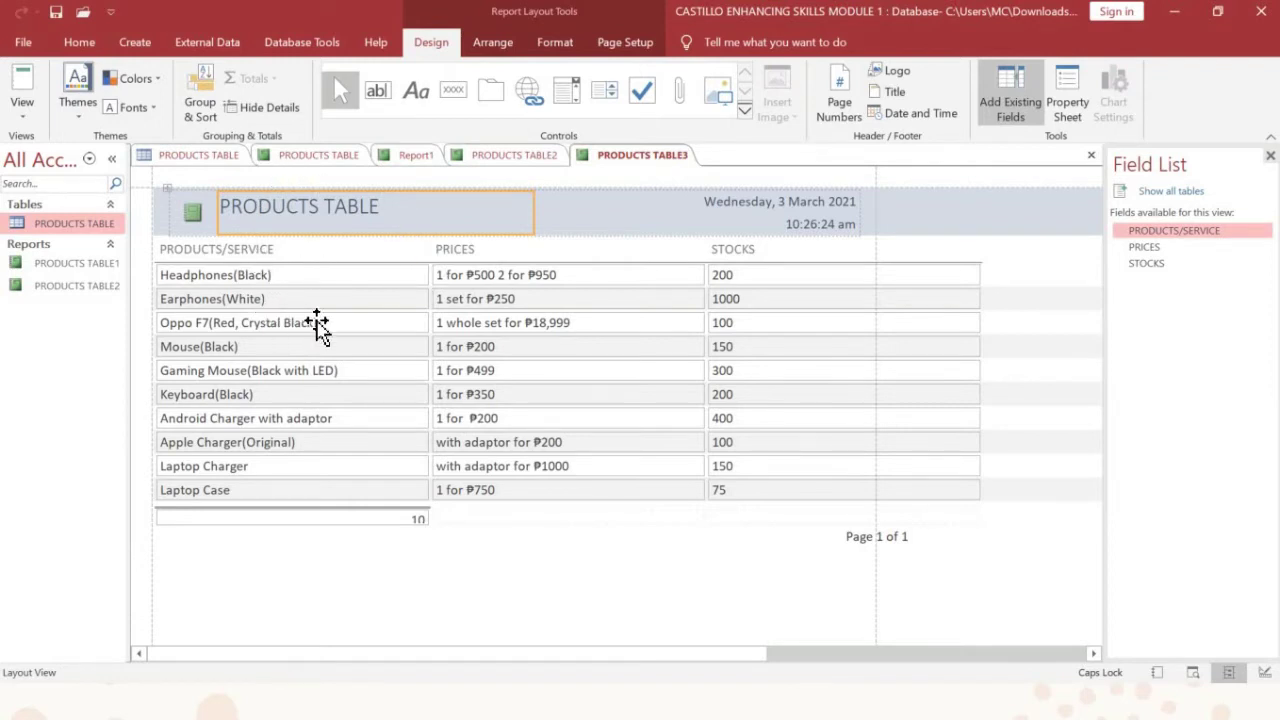
# Step: Start the Report Wizard on PRODUCTS TABLE, add all three fields, and advance to the layout page
pyautogui.click(130, 44)
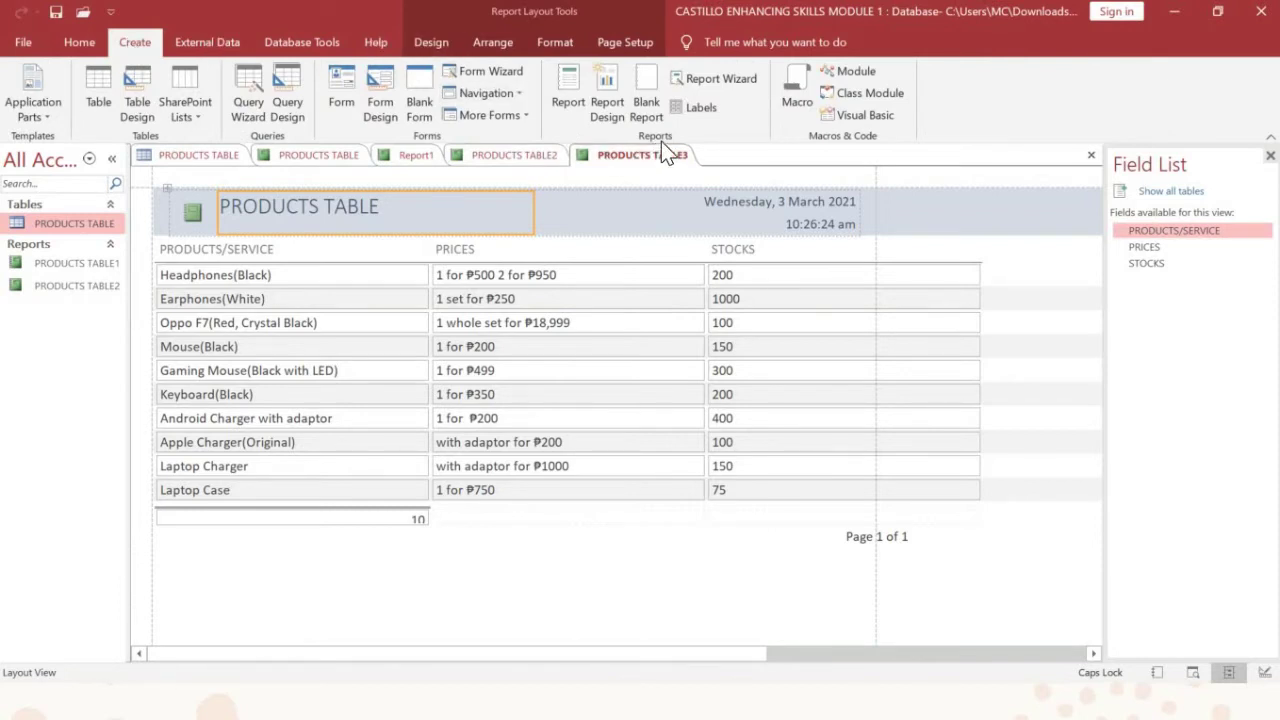
pyautogui.click(718, 81)
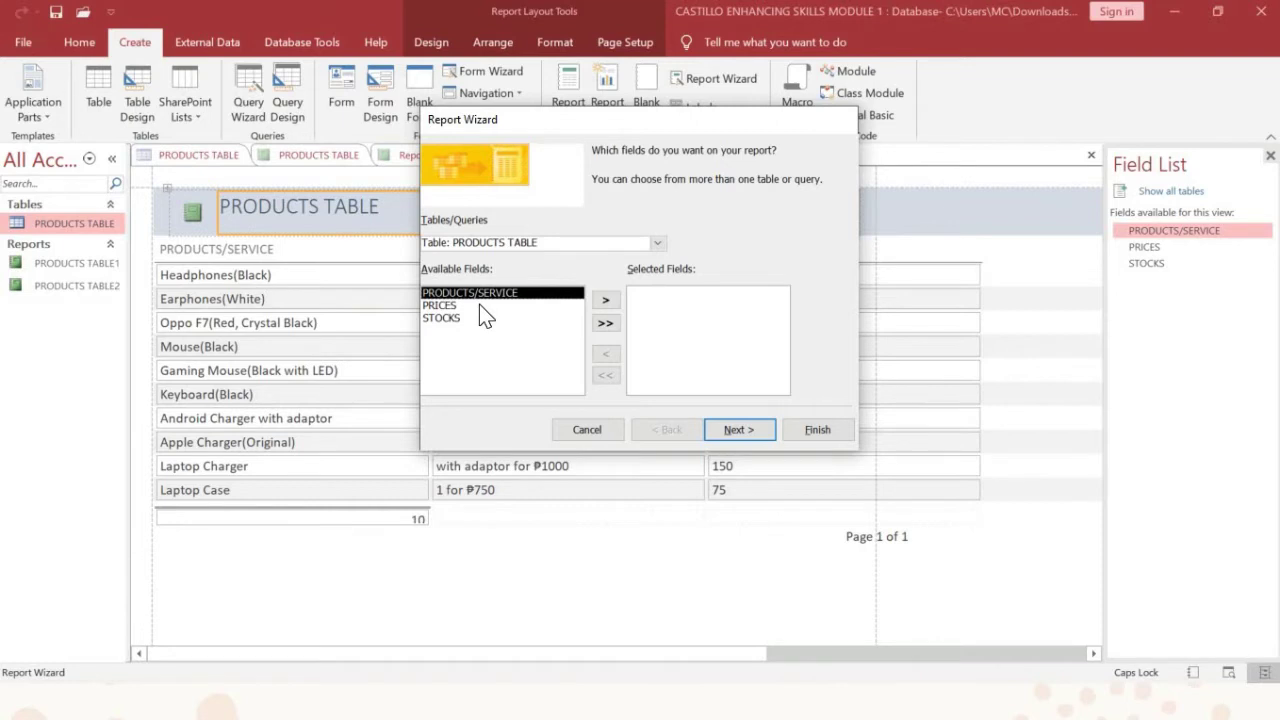
pyautogui.click(605, 324)
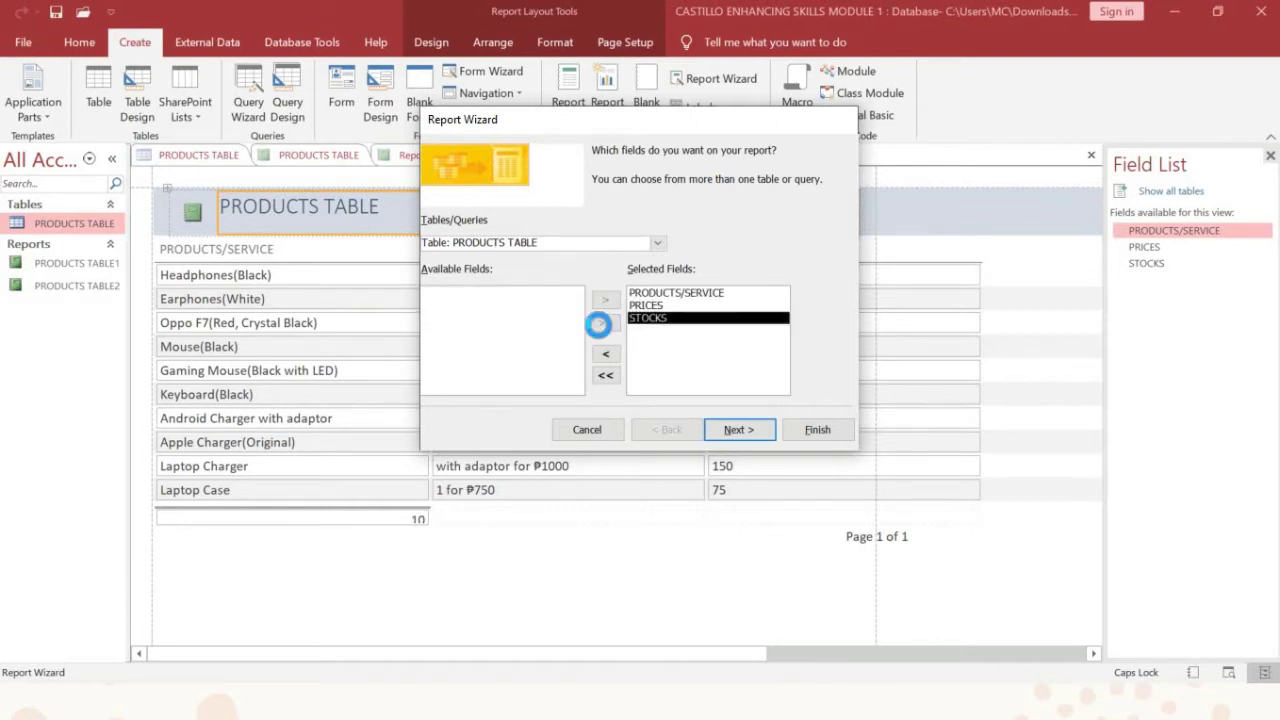
pyautogui.click(733, 431)
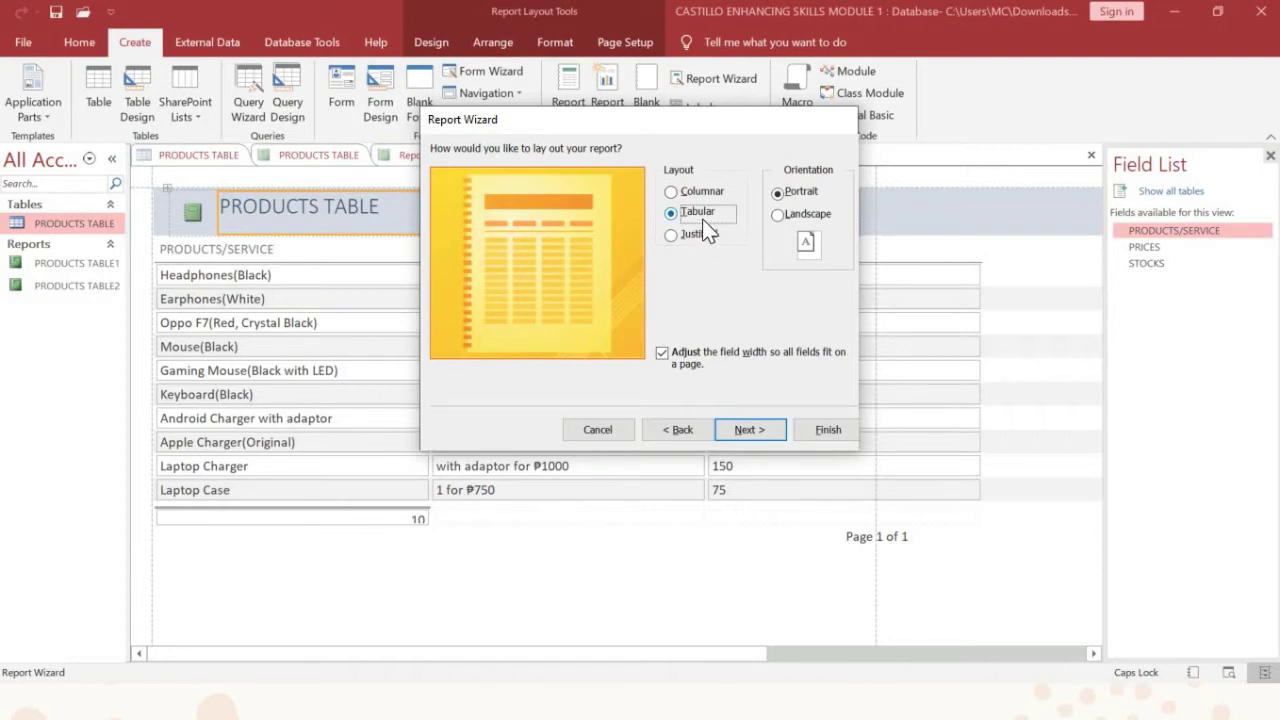
# Step: Finish the Report Wizard so the Menu Report appears in print preview
pyautogui.click(826, 433)
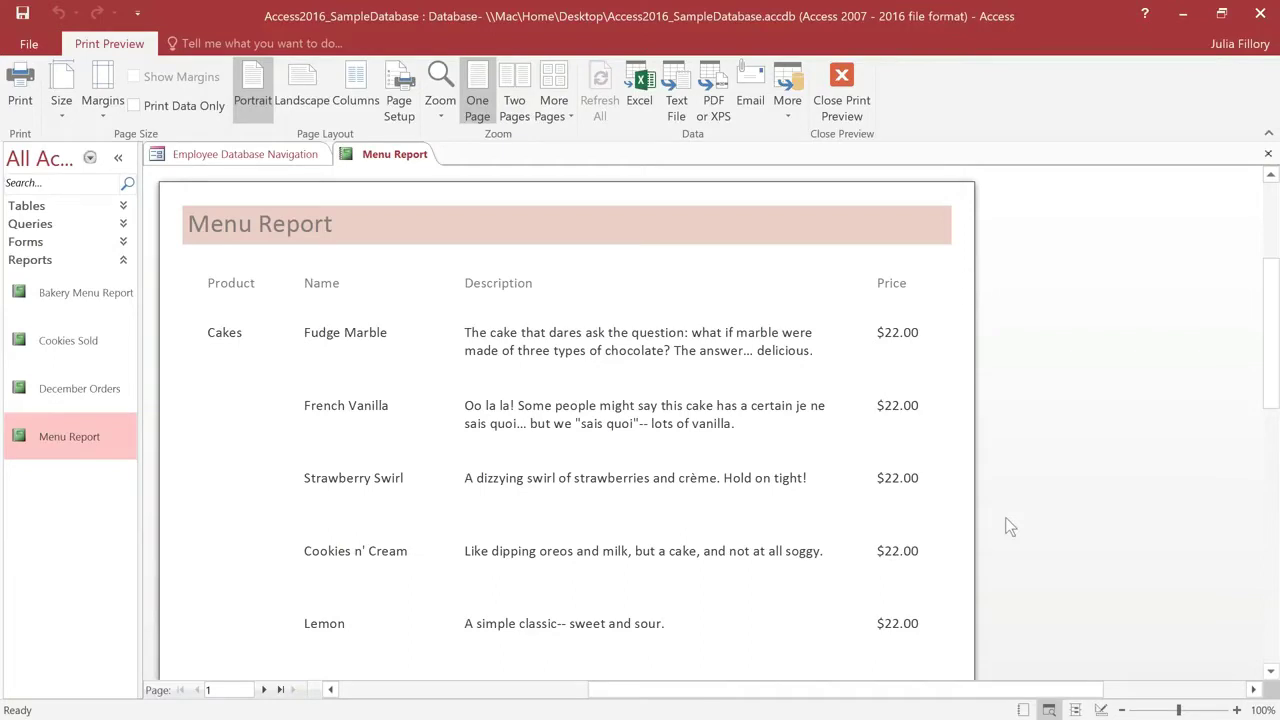
# Step: In Layout View, set the Price, Description, Name and Product columns to Cambria
pyautogui.click(1075, 708)
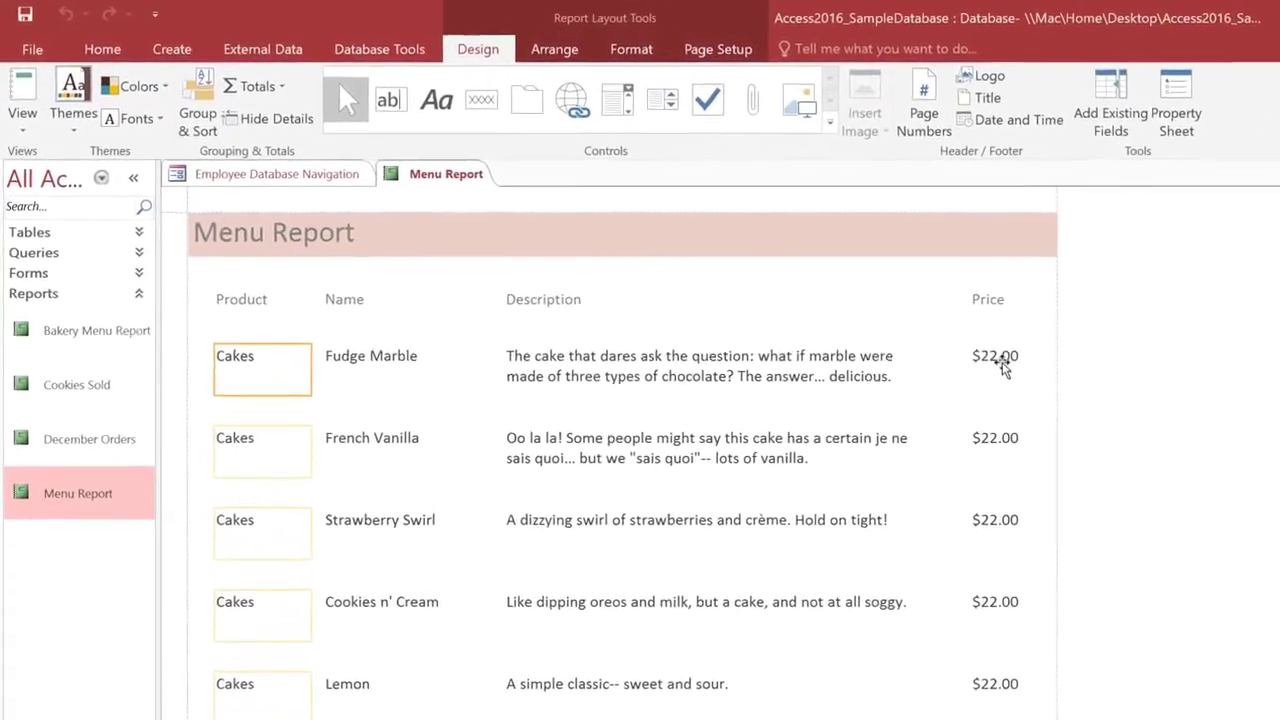
pyautogui.click(1000, 360)
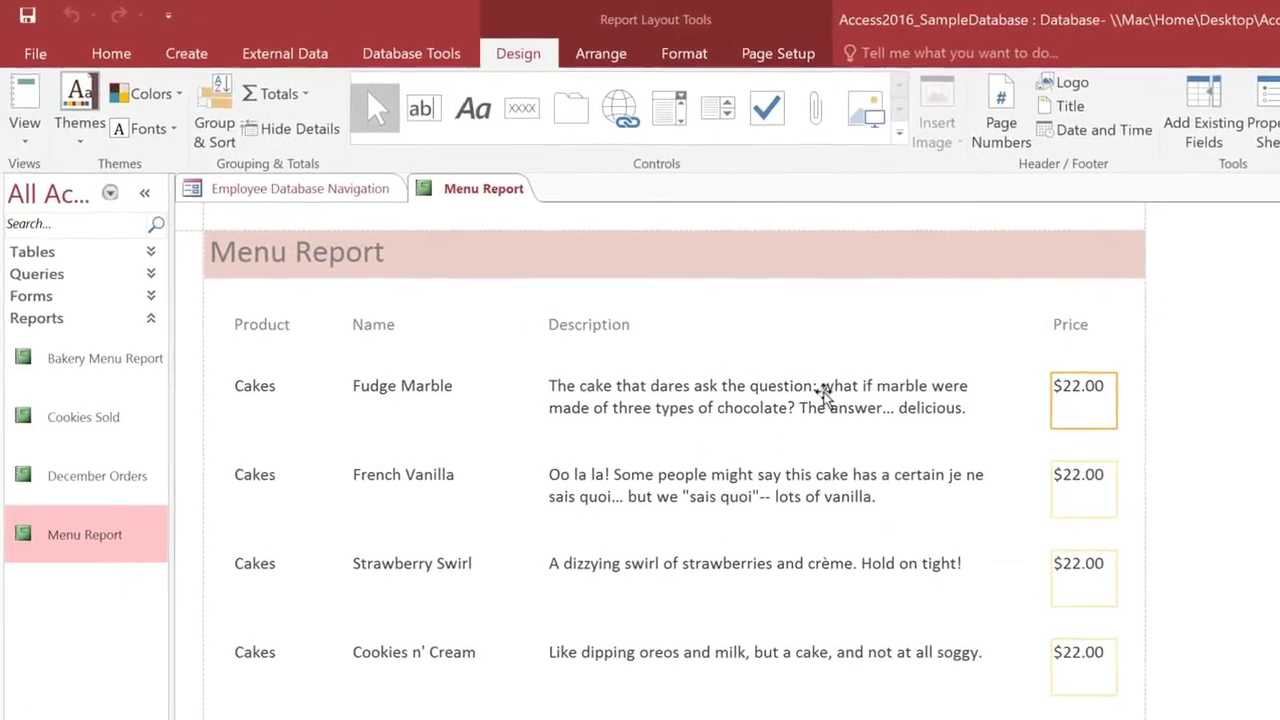
pyautogui.keyDown('shift'); pyautogui.click(822, 390); pyautogui.keyUp('shift')
pyautogui.keyDown('shift'); pyautogui.click(419, 392); pyautogui.keyUp('shift')
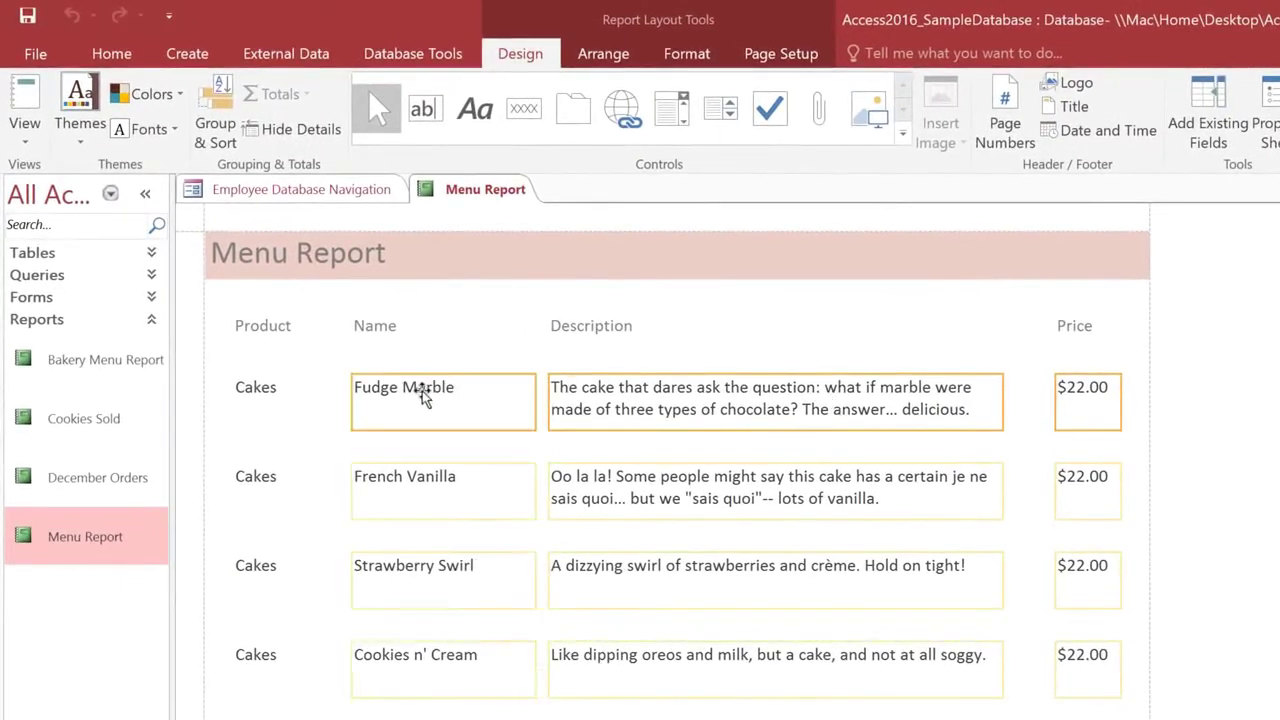
pyautogui.keyDown('shift'); pyautogui.click(278, 392); pyautogui.keyUp('shift')
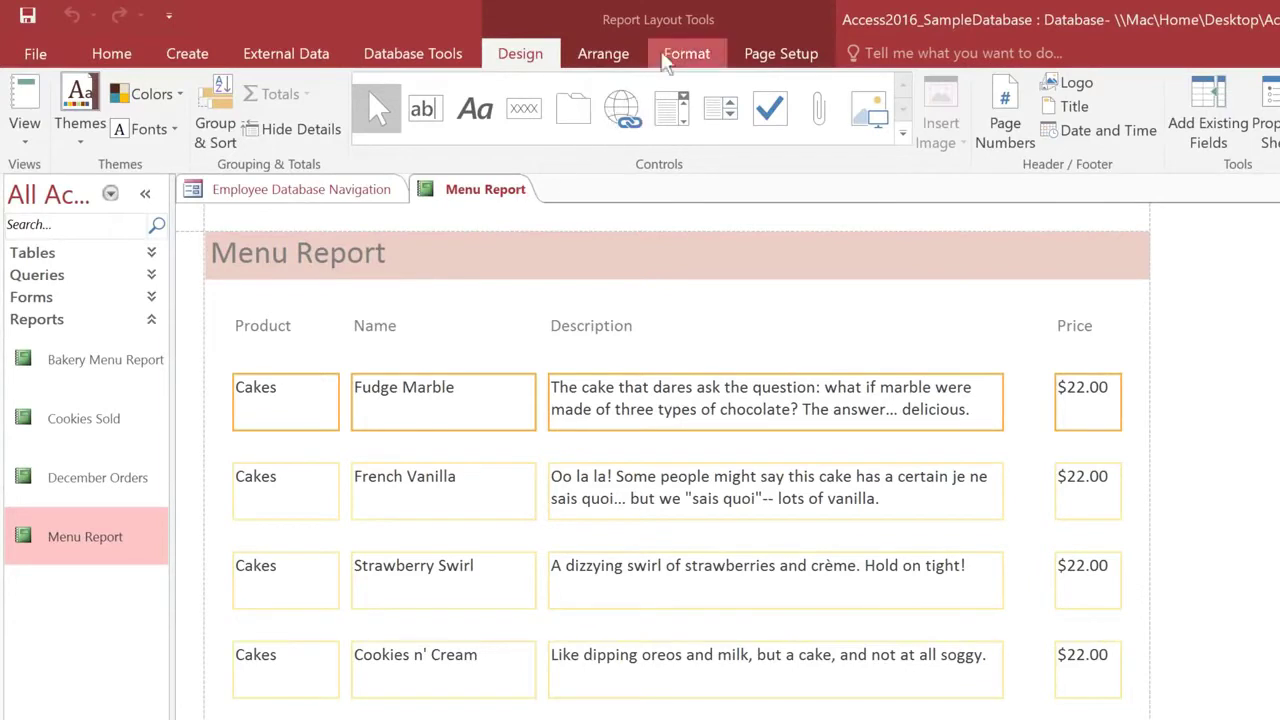
pyautogui.click(686, 54)
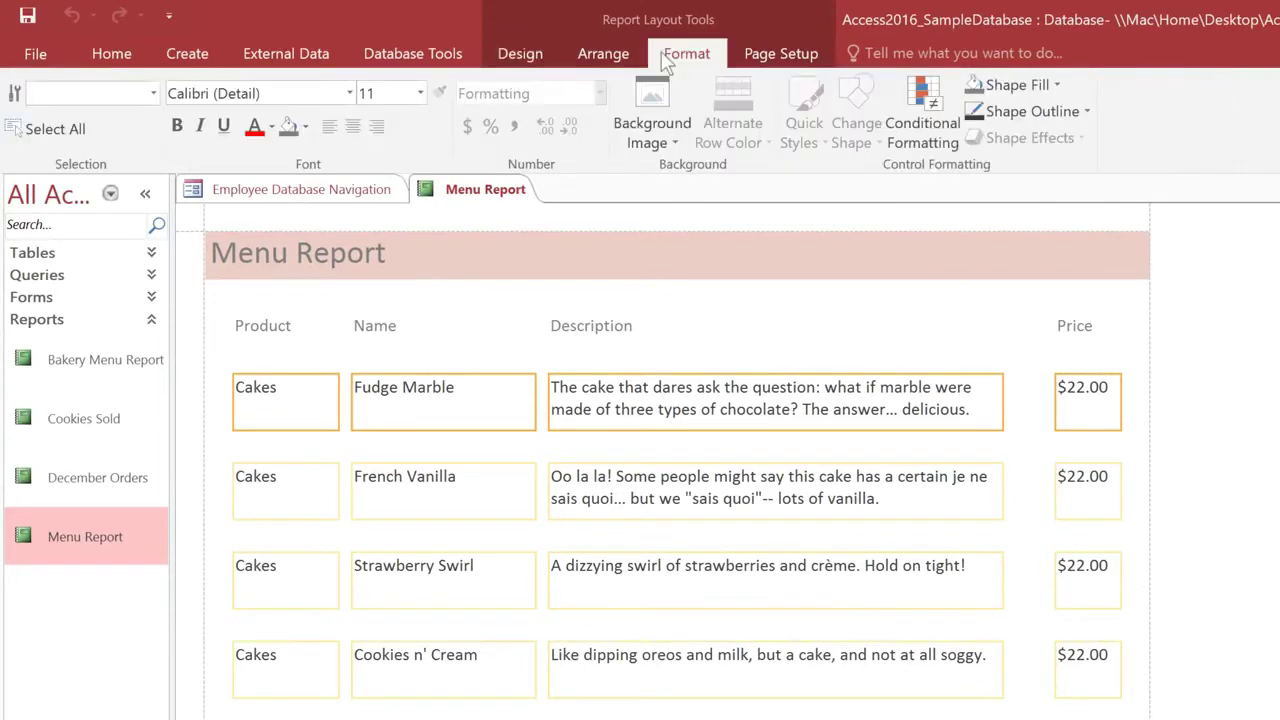
pyautogui.click(349, 95)
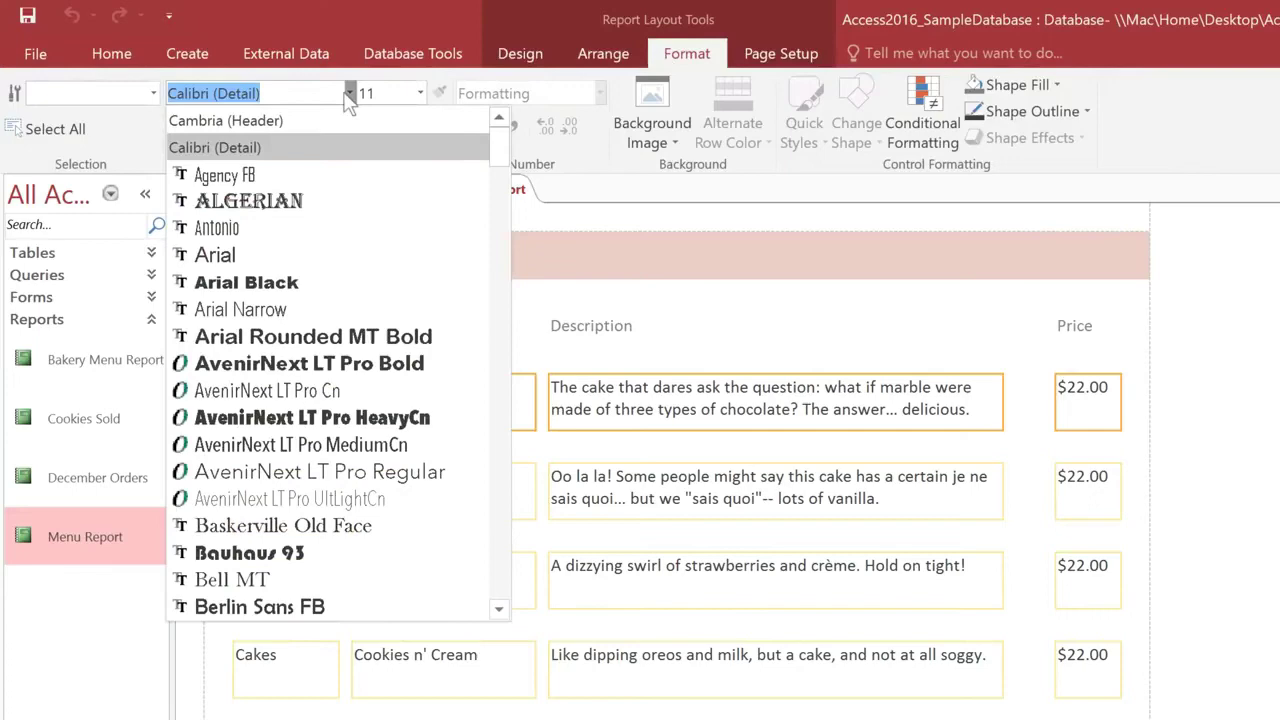
pyautogui.click(317, 121)
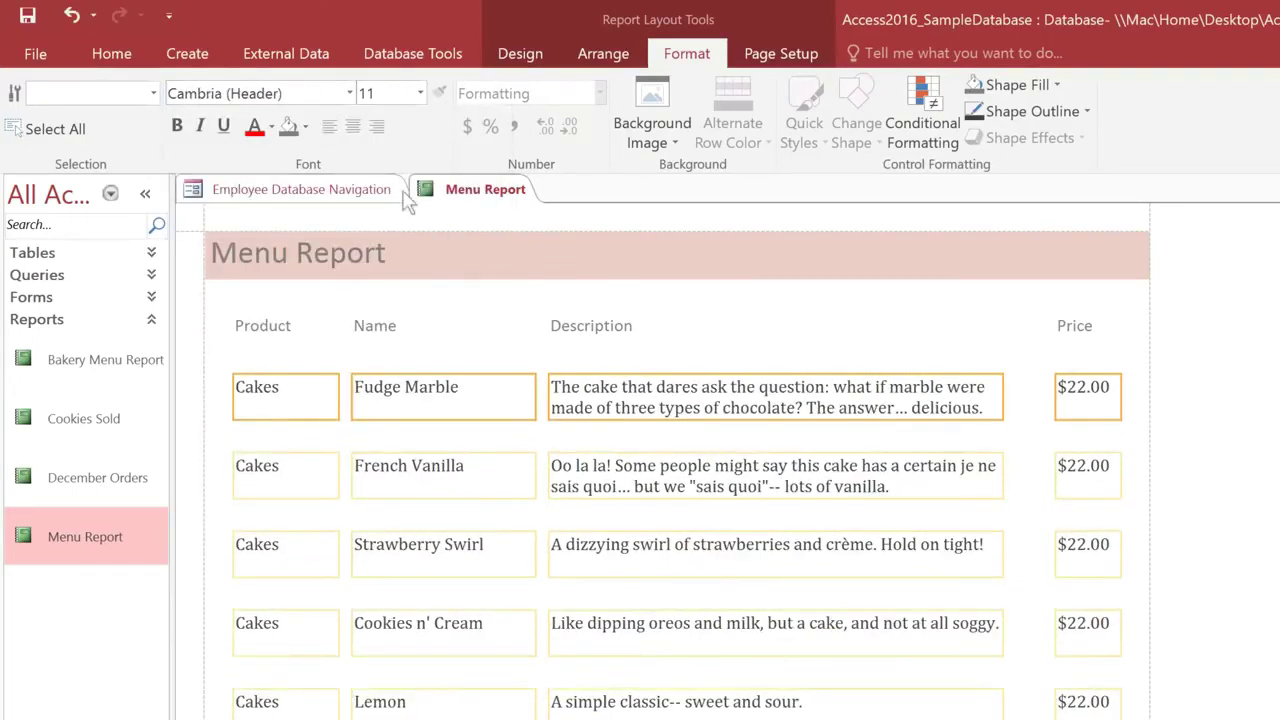
# Step: Italicize the Description column and make the Cakes product types bold
pyautogui.click(715, 390)
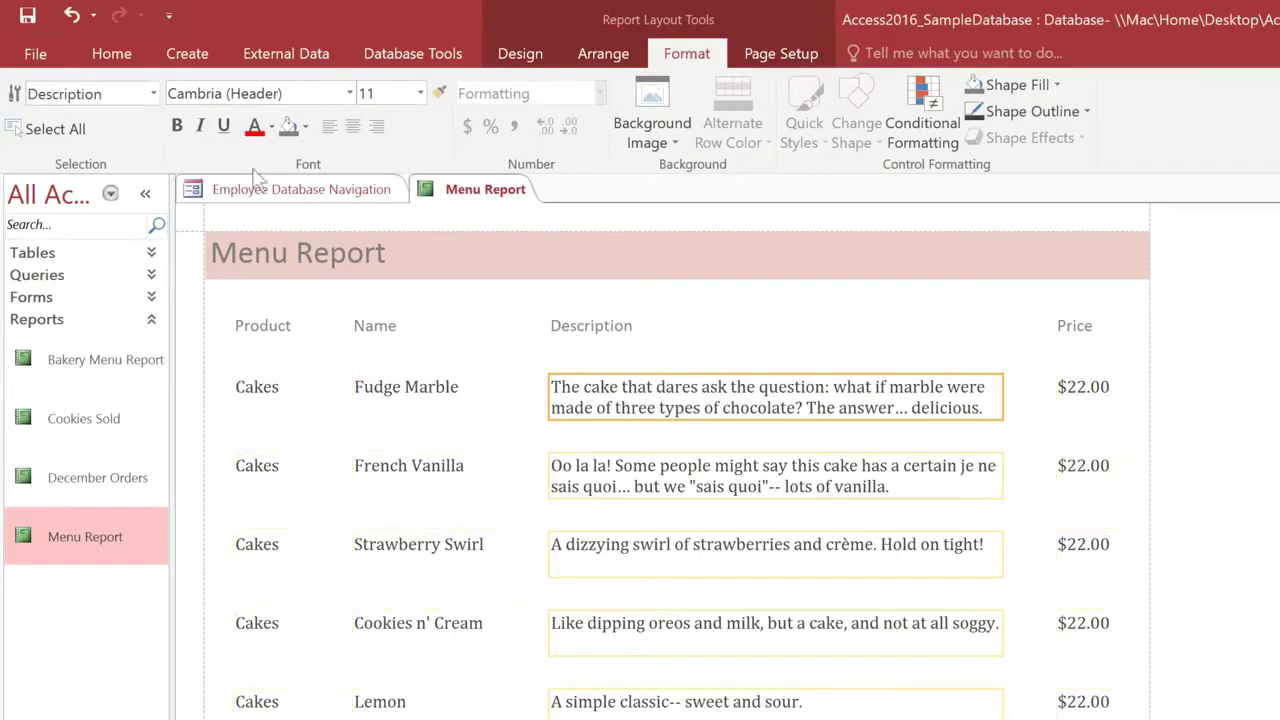
pyautogui.click(200, 126)
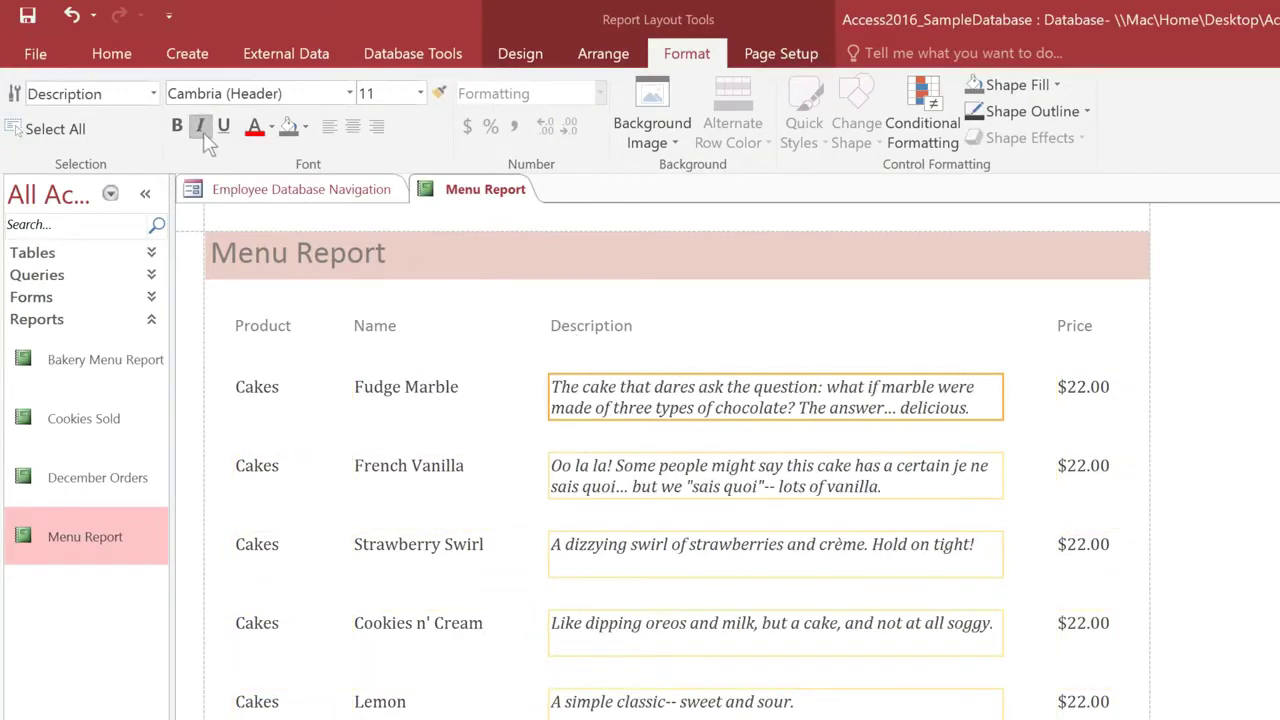
pyautogui.click(298, 390)
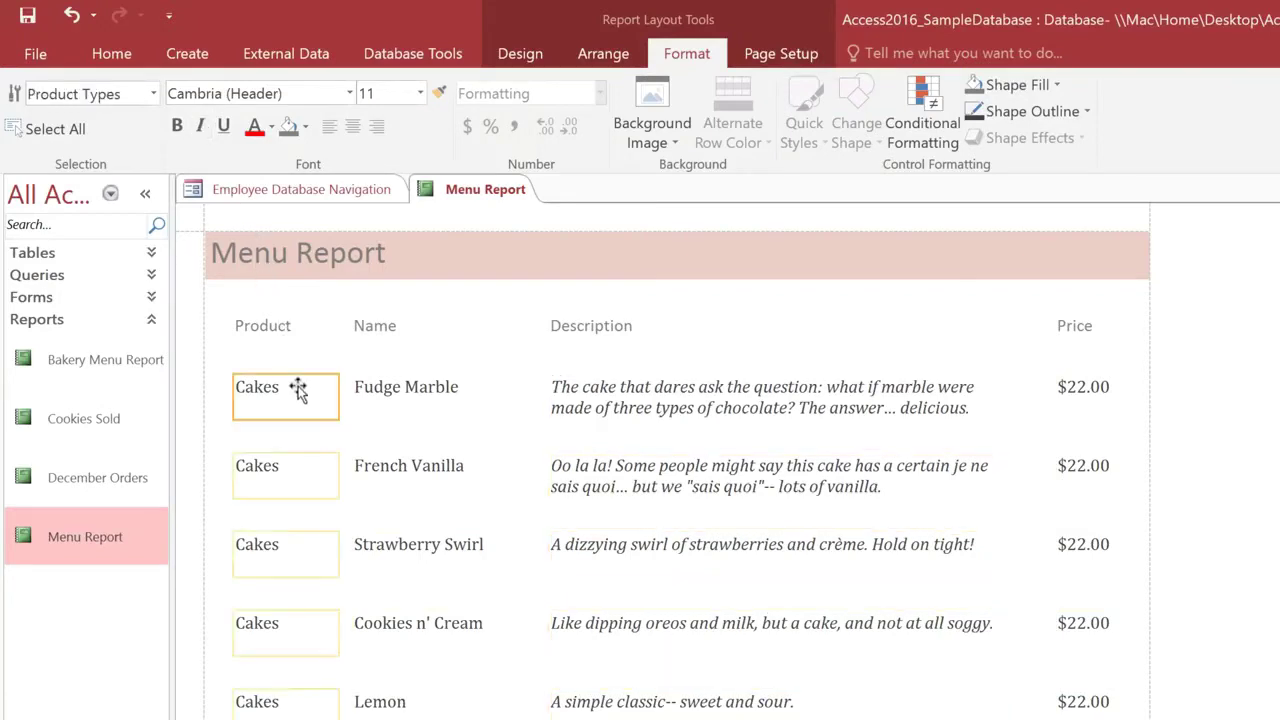
pyautogui.click(180, 136)
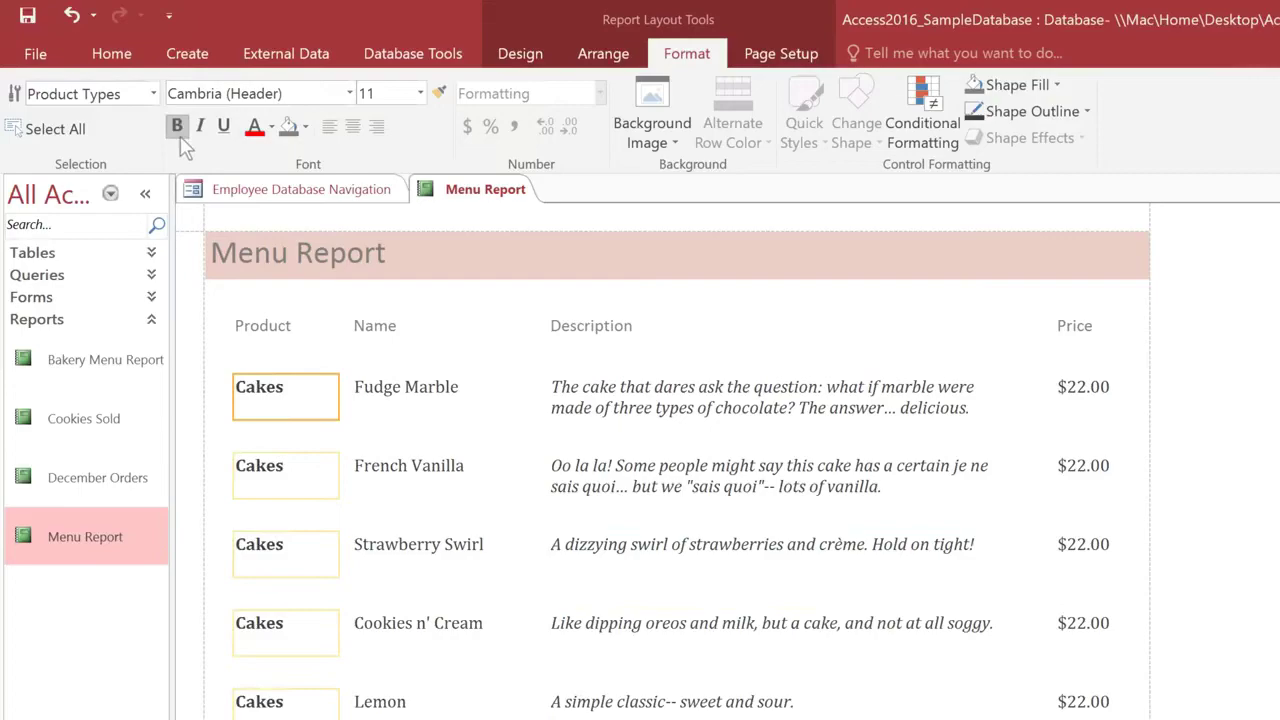
# Step: Delete the Product, Name, Description and Price column heading labels together
pyautogui.click(269, 314)
pyautogui.keyDown('shift'); pyautogui.click(380, 319); pyautogui.keyUp('shift')
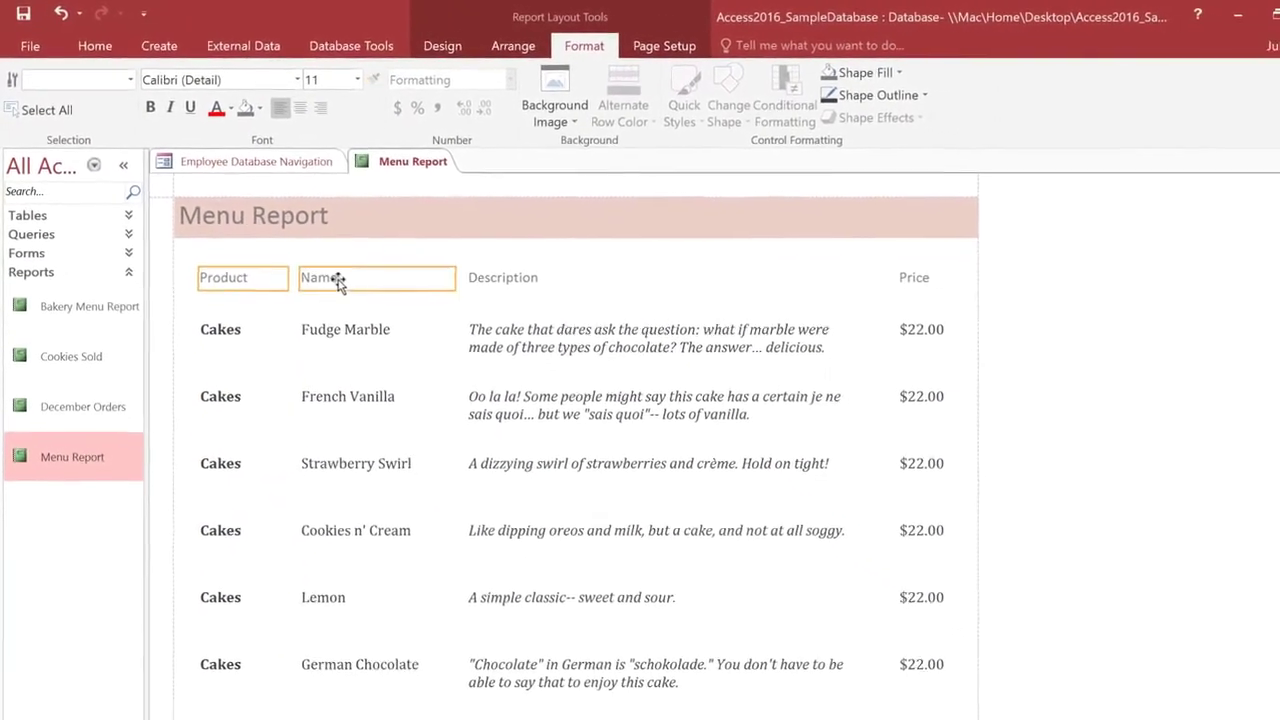
pyautogui.keyDown('shift'); pyautogui.click(490, 279); pyautogui.keyUp('shift')
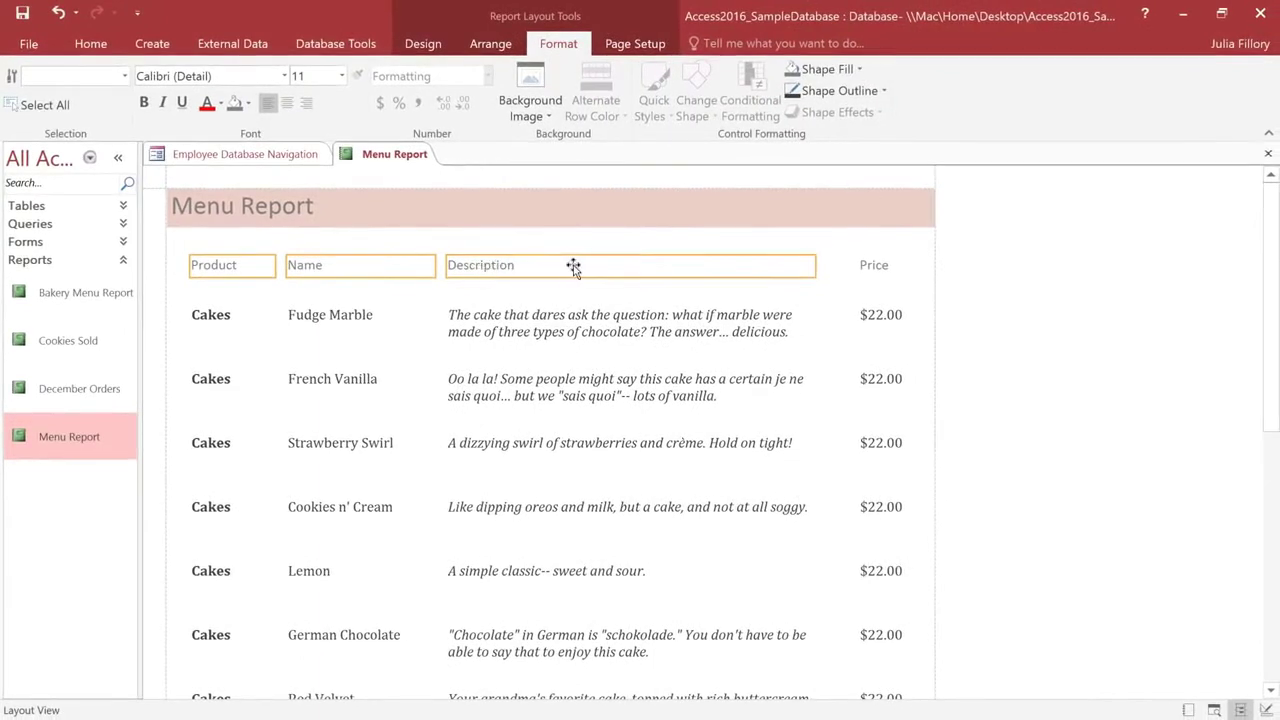
pyautogui.keyDown('shift'); pyautogui.click(873, 268); pyautogui.keyUp('shift')
pyautogui.press('Delete')
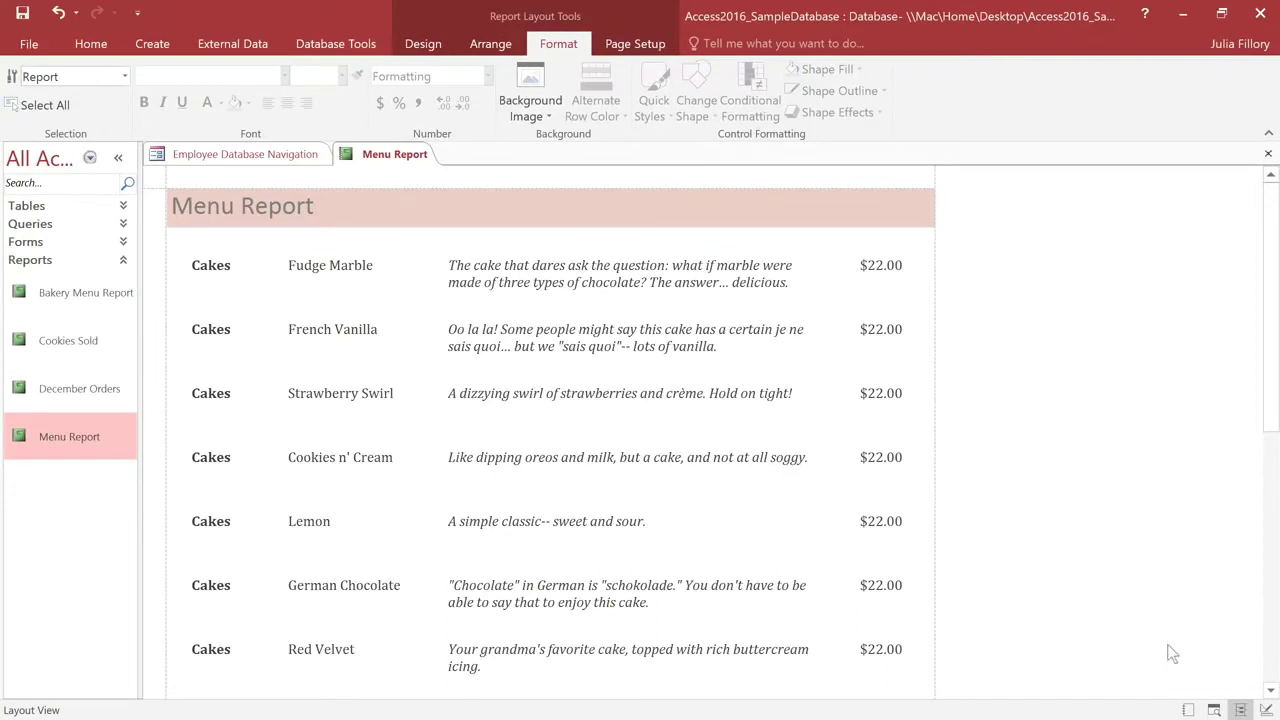
# Step: Check the Menu Report in Print Preview, then switch to Design View
pyautogui.click(1214, 709)
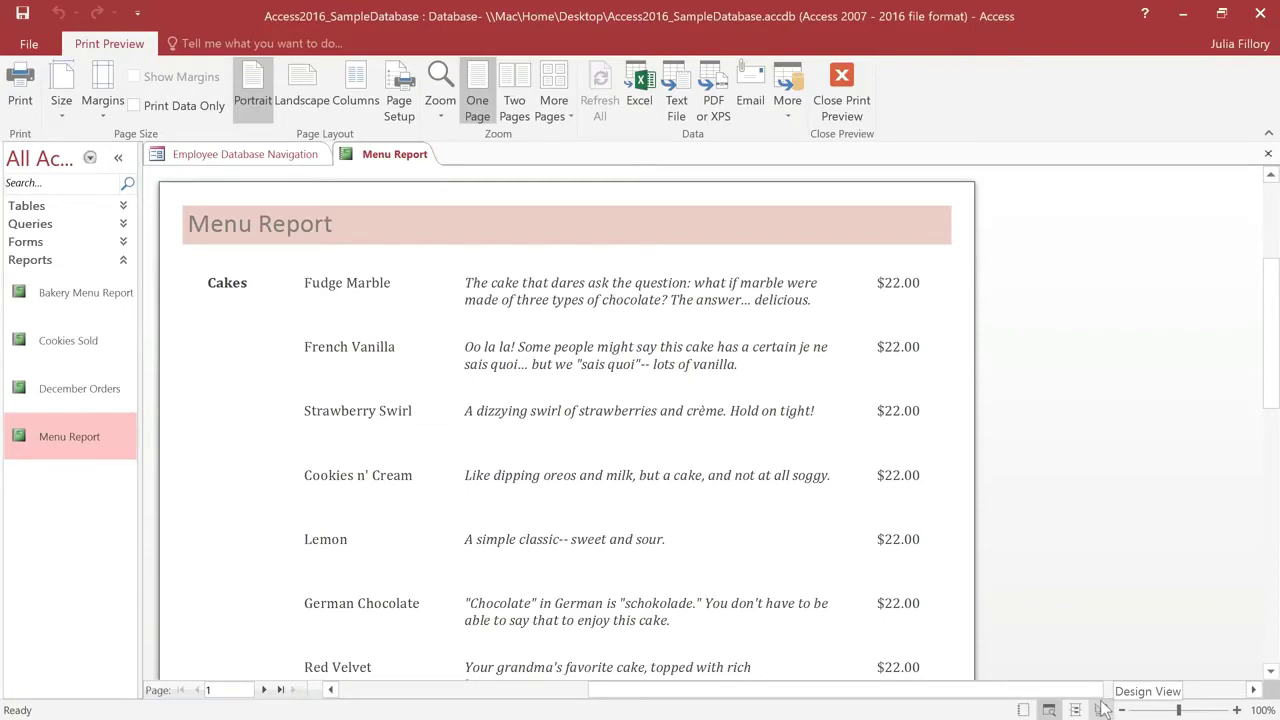
pyautogui.click(1102, 709)
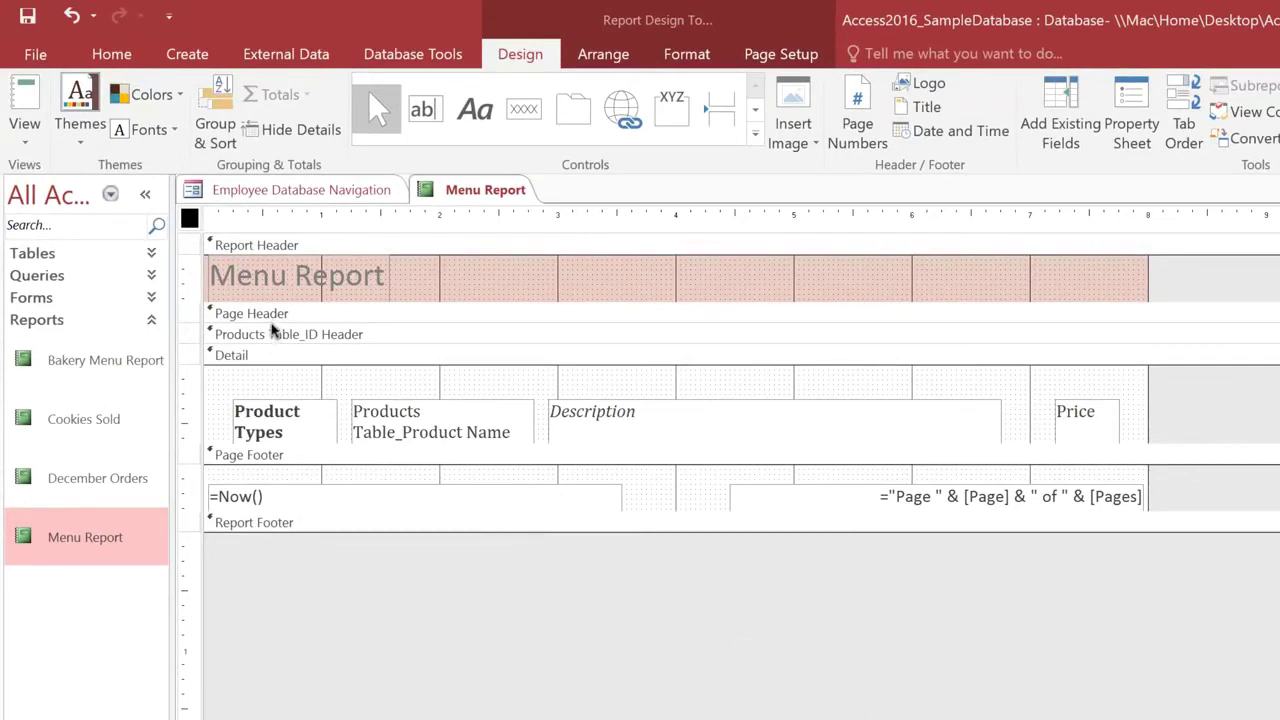
# Step: Heighten the Page Header and add a label with the bakery's street address, phone number and e-mail
pyautogui.click(272, 317)
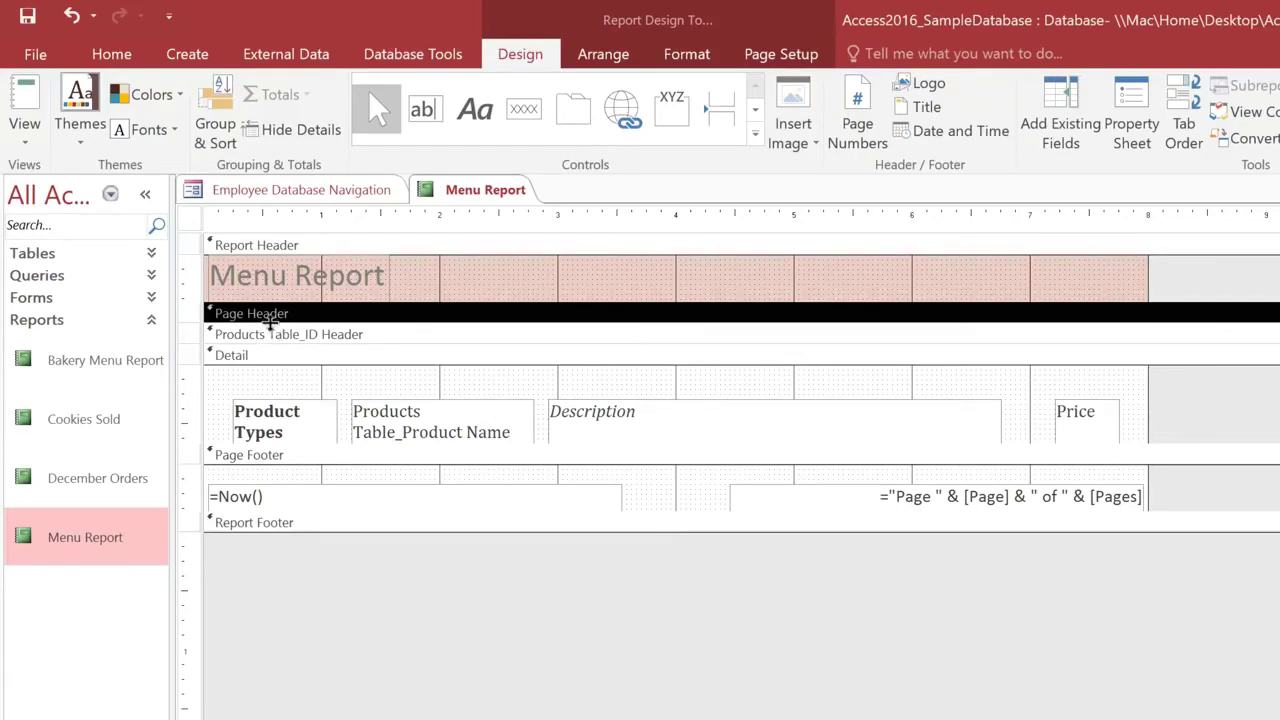
pyautogui.moveTo(270, 320); pyautogui.dragTo(268, 422)
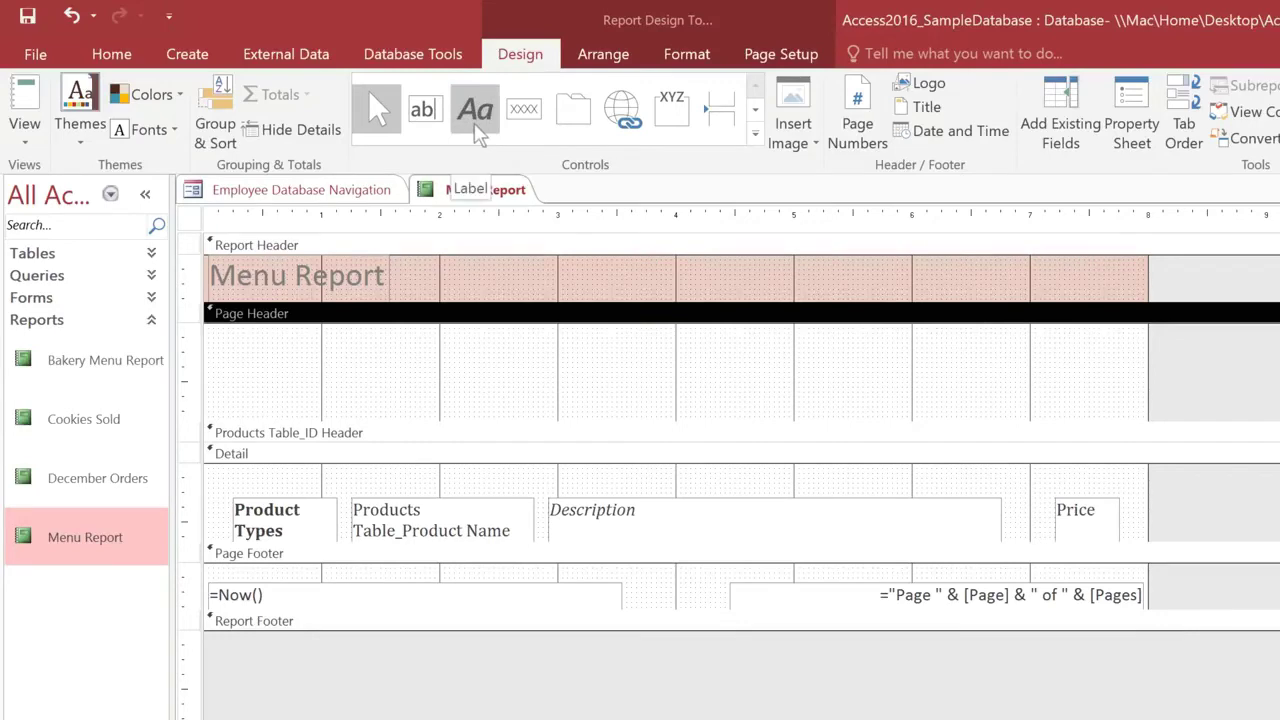
pyautogui.click(476, 110)
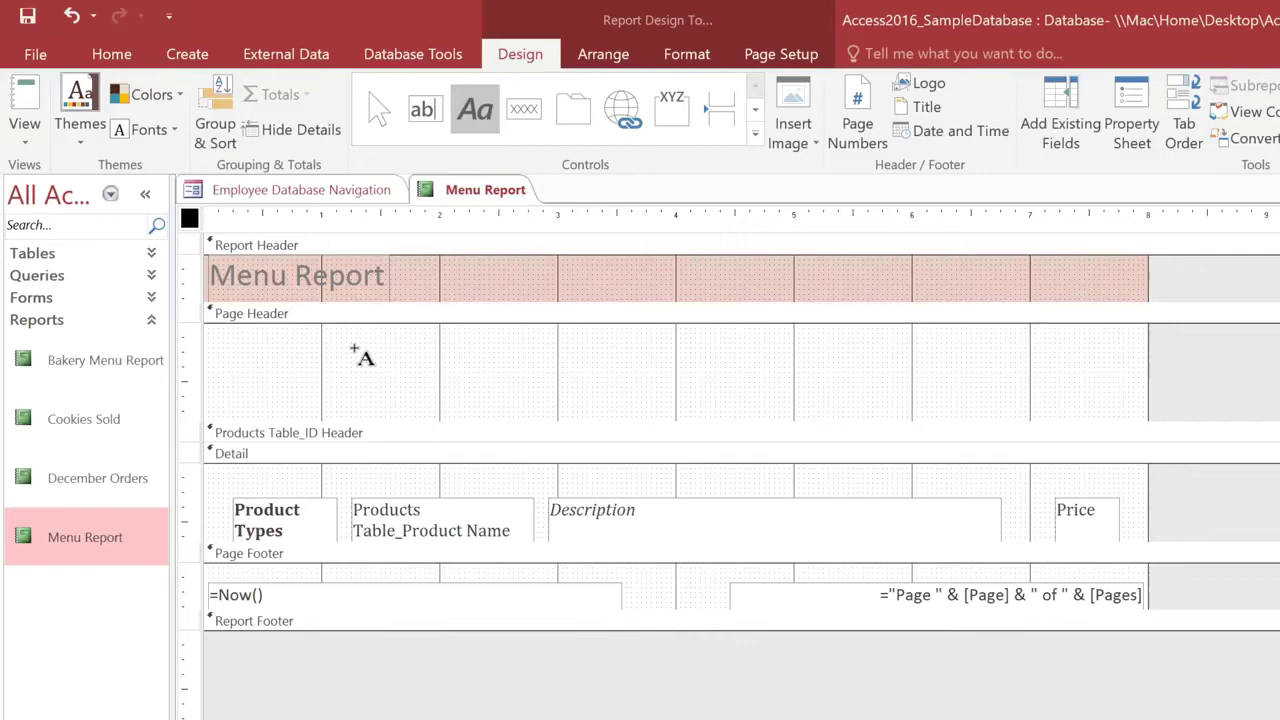
pyautogui.moveTo(355, 348)
pyautogui.mouseDown()
pyautogui.moveTo(709, 389)
pyautogui.moveTo(985, 390)
pyautogui.mouseUp()
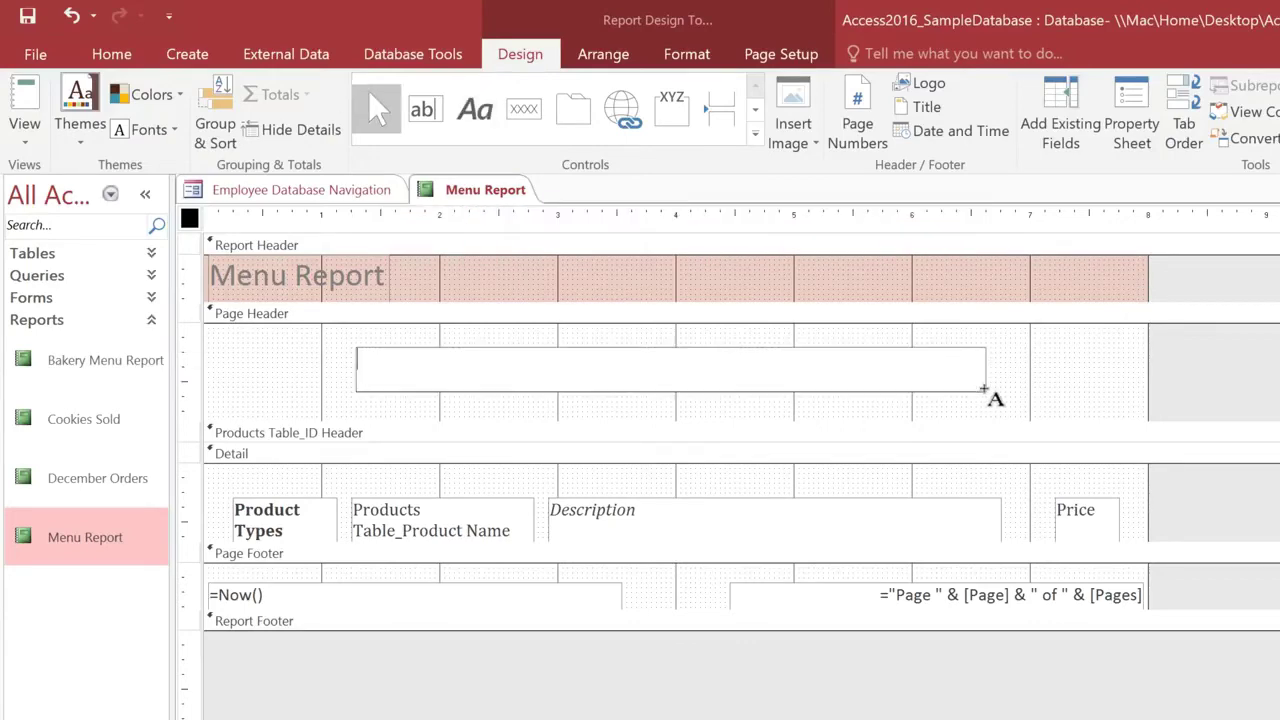
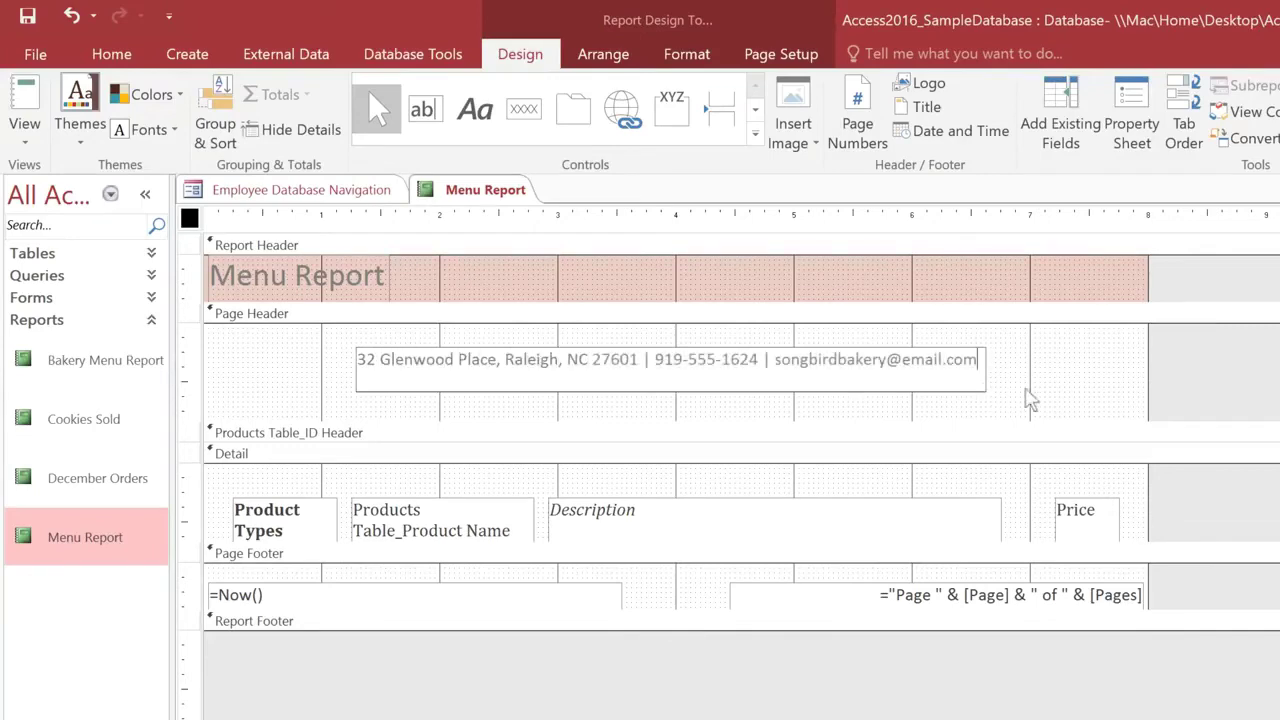
pyautogui.click(1171, 380)
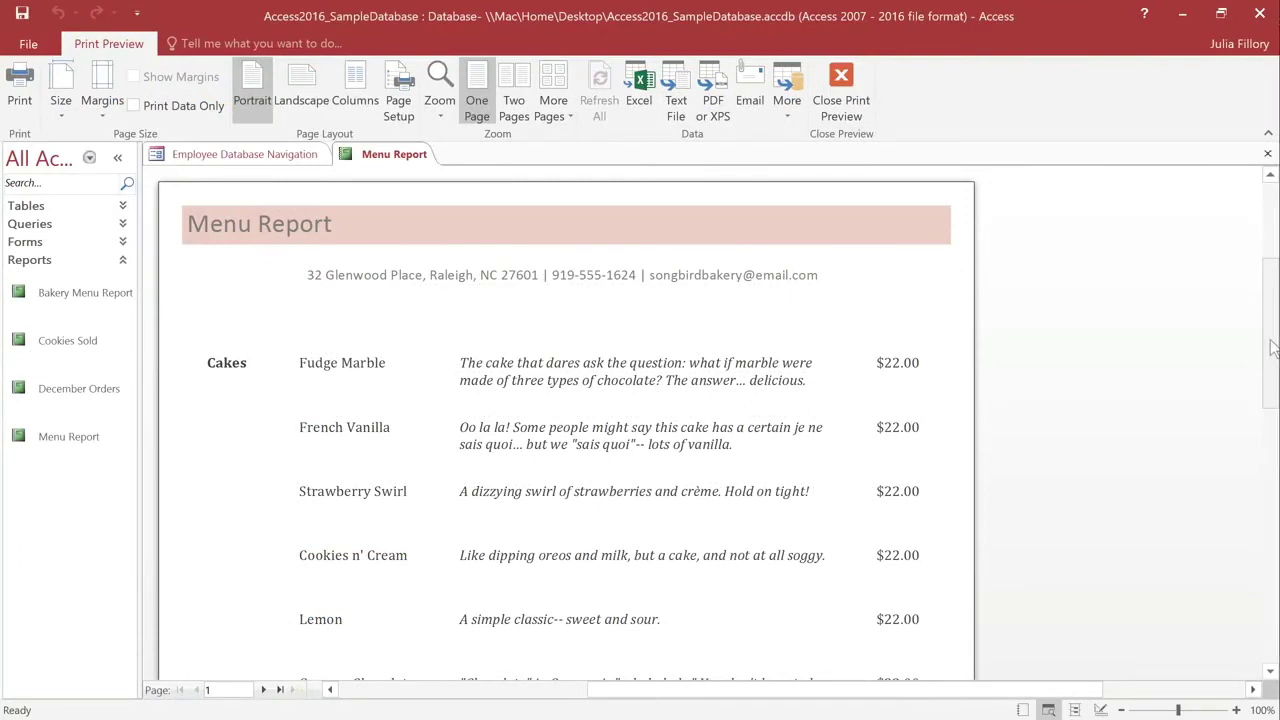
# Step: Scroll through the first page in Print Preview, then return to Layout View
pyautogui.moveTo(1273, 347); pyautogui.dragTo(1275, 541)
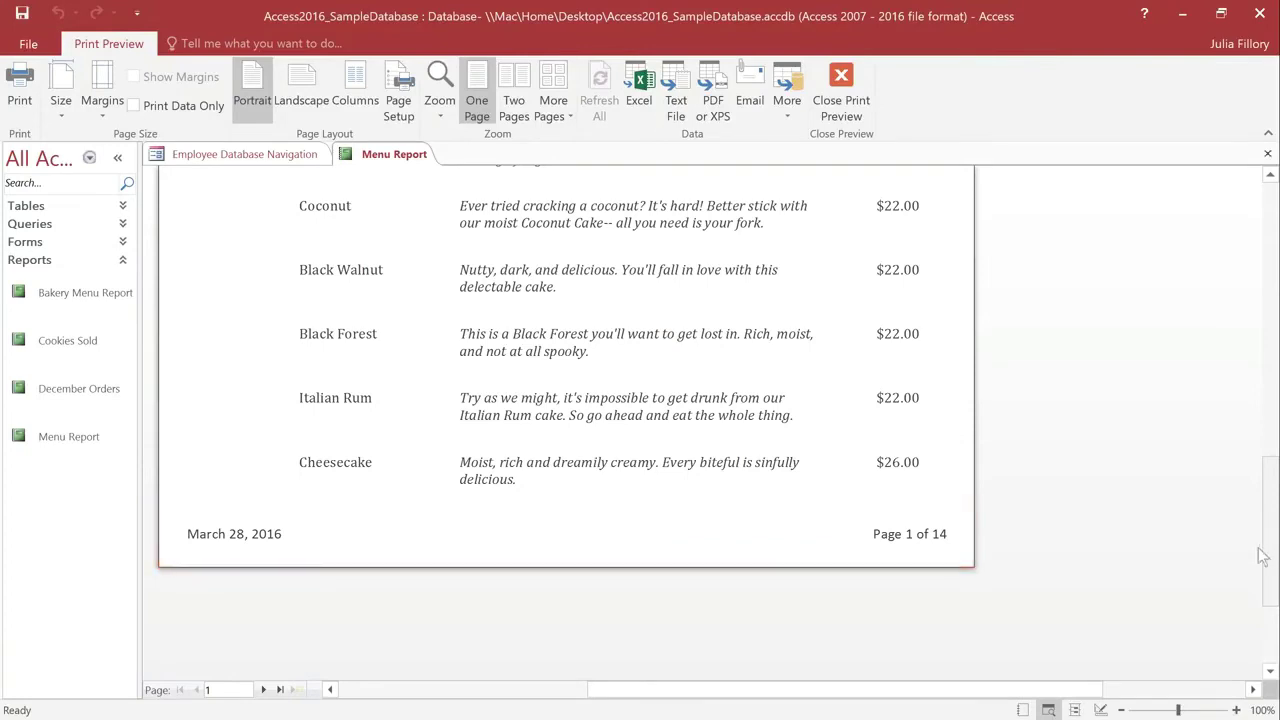
pyautogui.click(1073, 708)
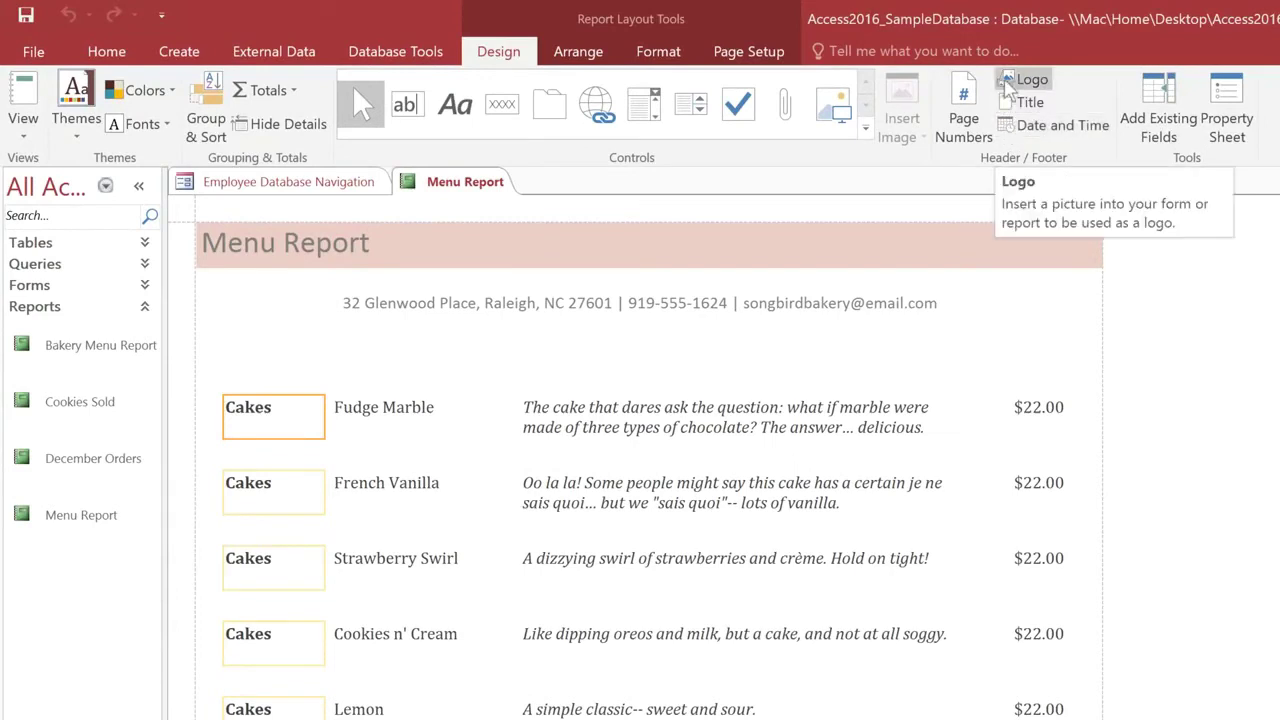
# Step: Insert the songbird_logo picture as the report header's logo
pyautogui.click(1006, 84)
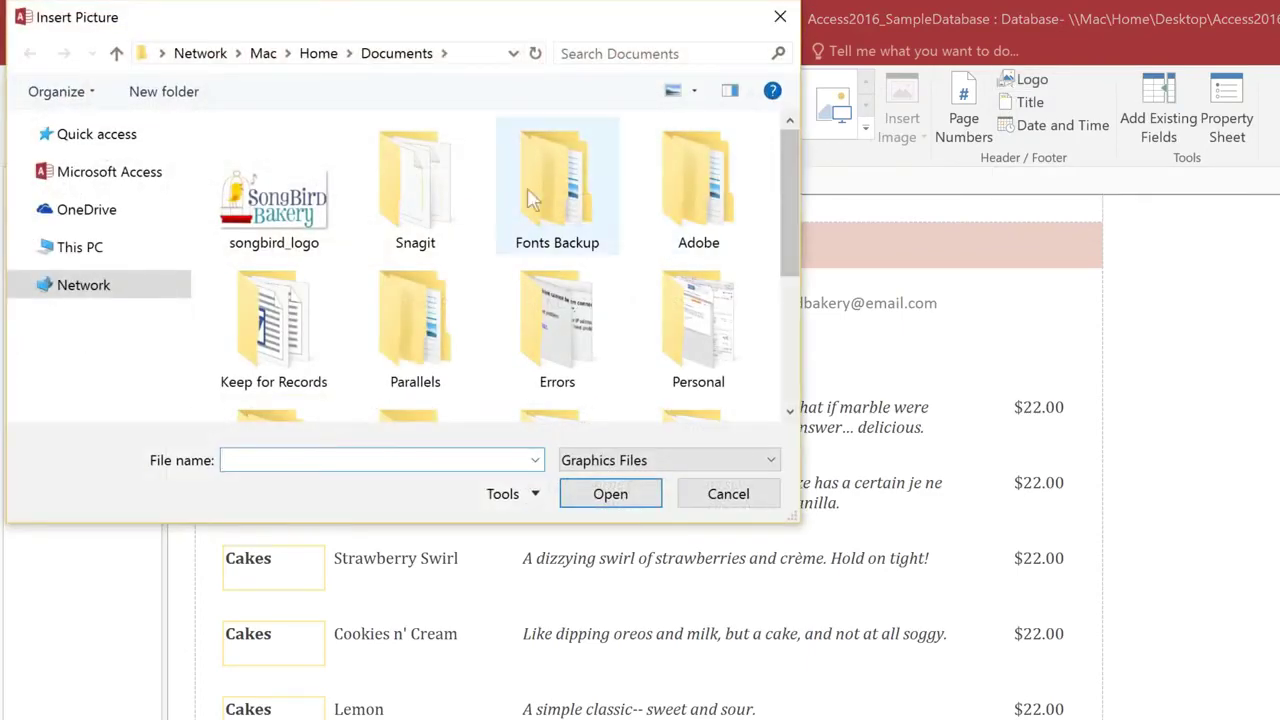
pyautogui.click(313, 207)
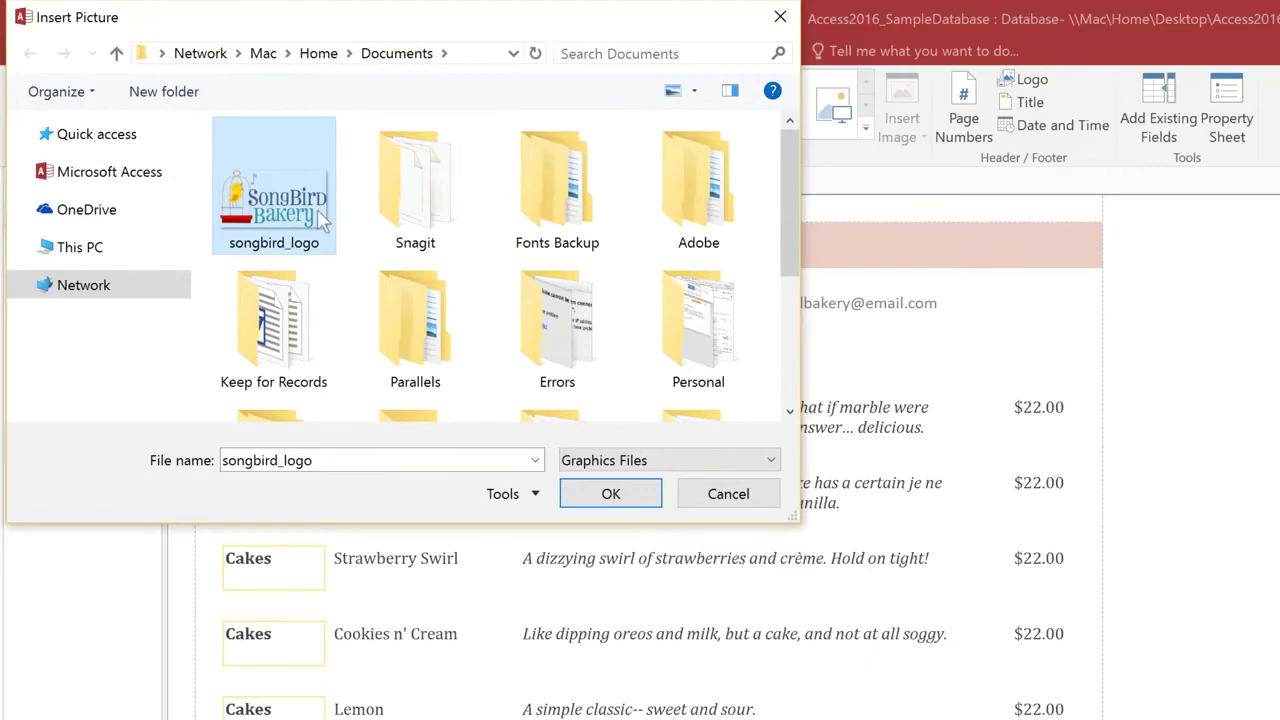
pyautogui.click(634, 495)
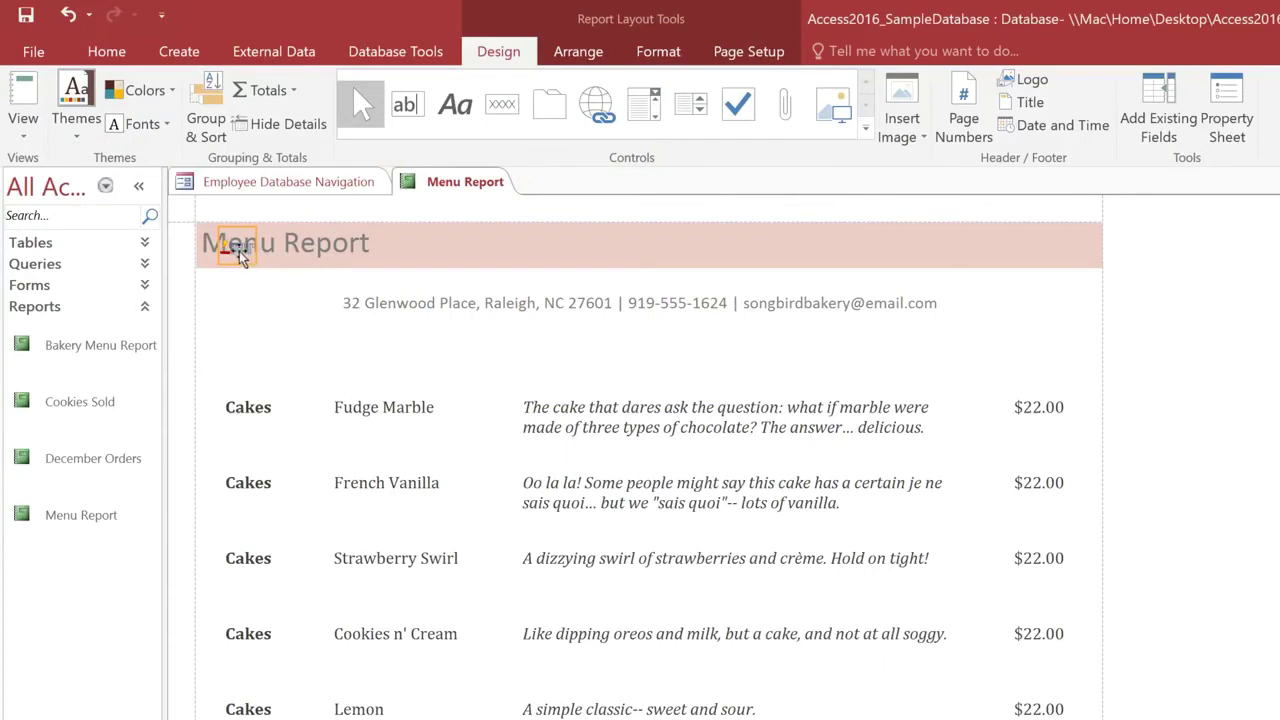
# Step: Enlarge and center the logo, move the title beneath it, and shorten it to 'Menu'
pyautogui.moveTo(258, 264); pyautogui.dragTo(478, 398)
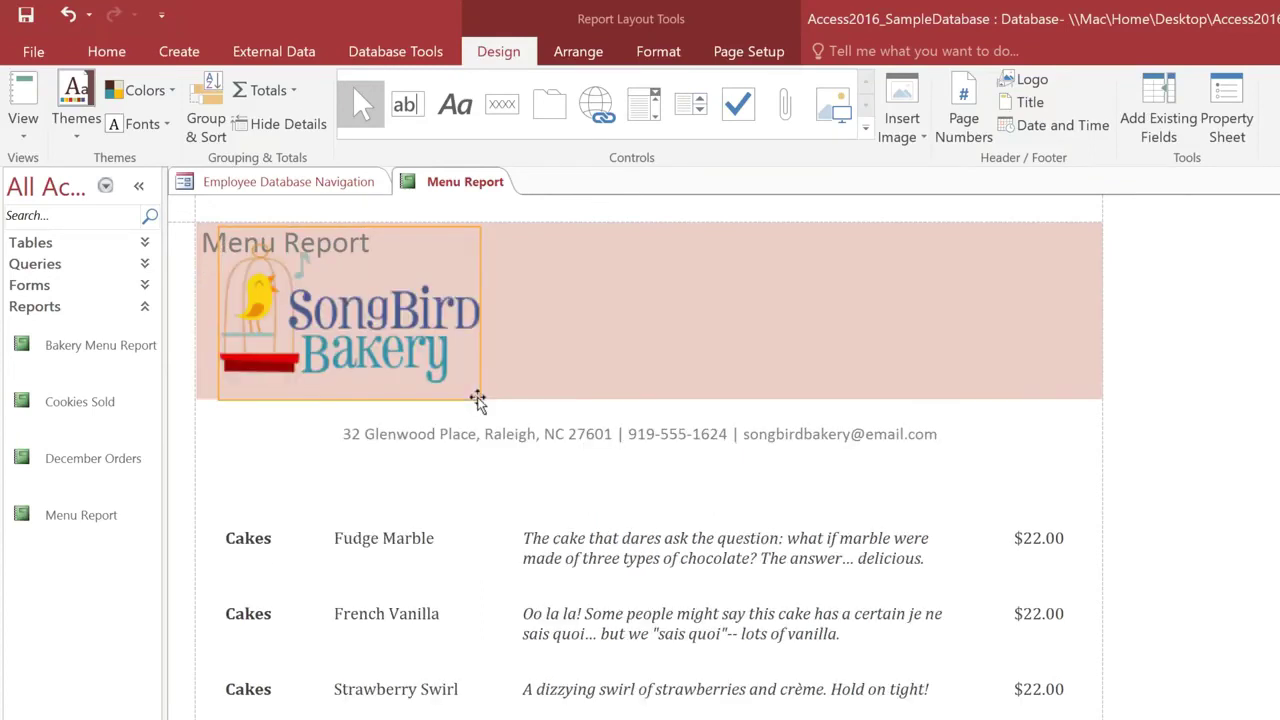
pyautogui.moveTo(348, 335); pyautogui.dragTo(622, 305)
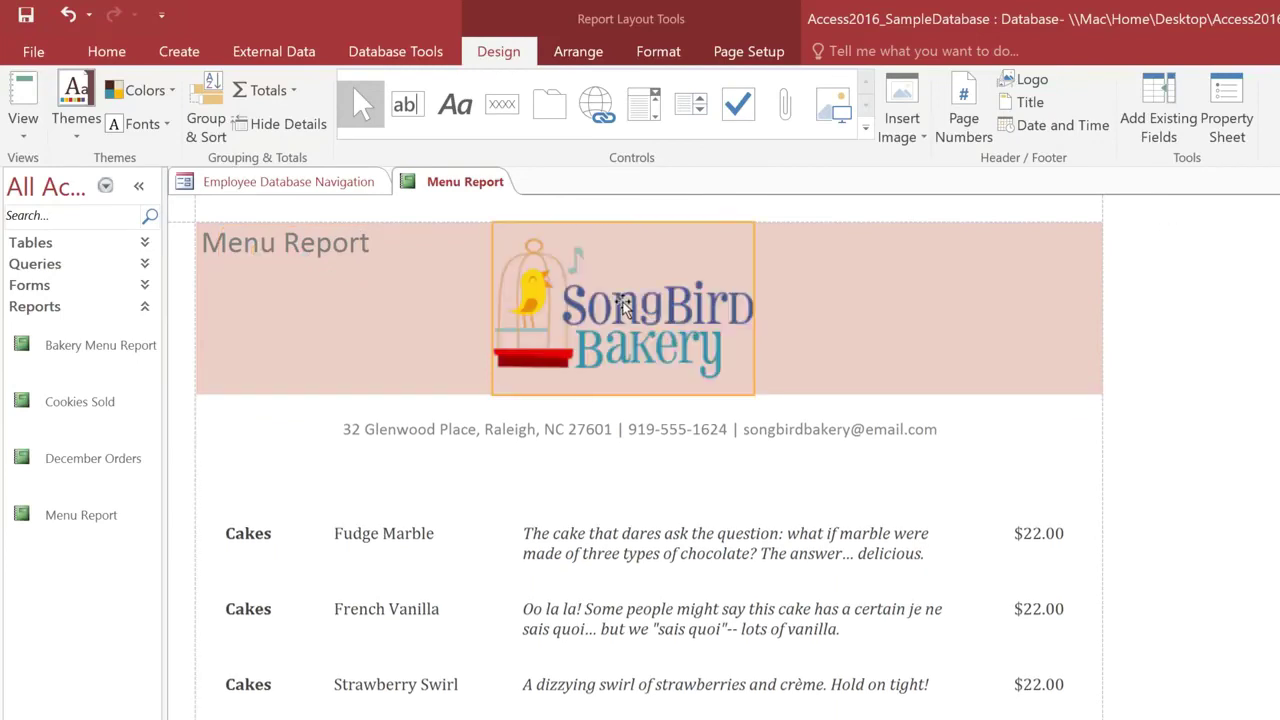
pyautogui.click(248, 247)
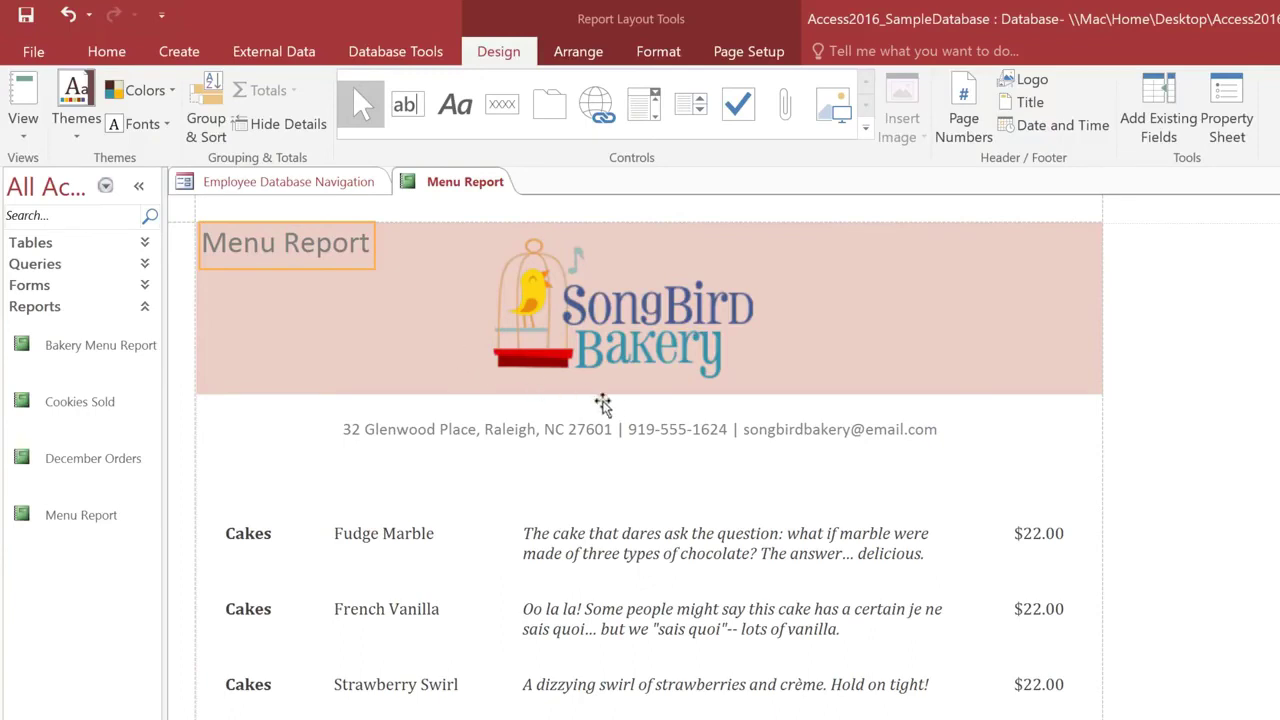
pyautogui.moveTo(603, 403); pyautogui.dragTo(643, 408)
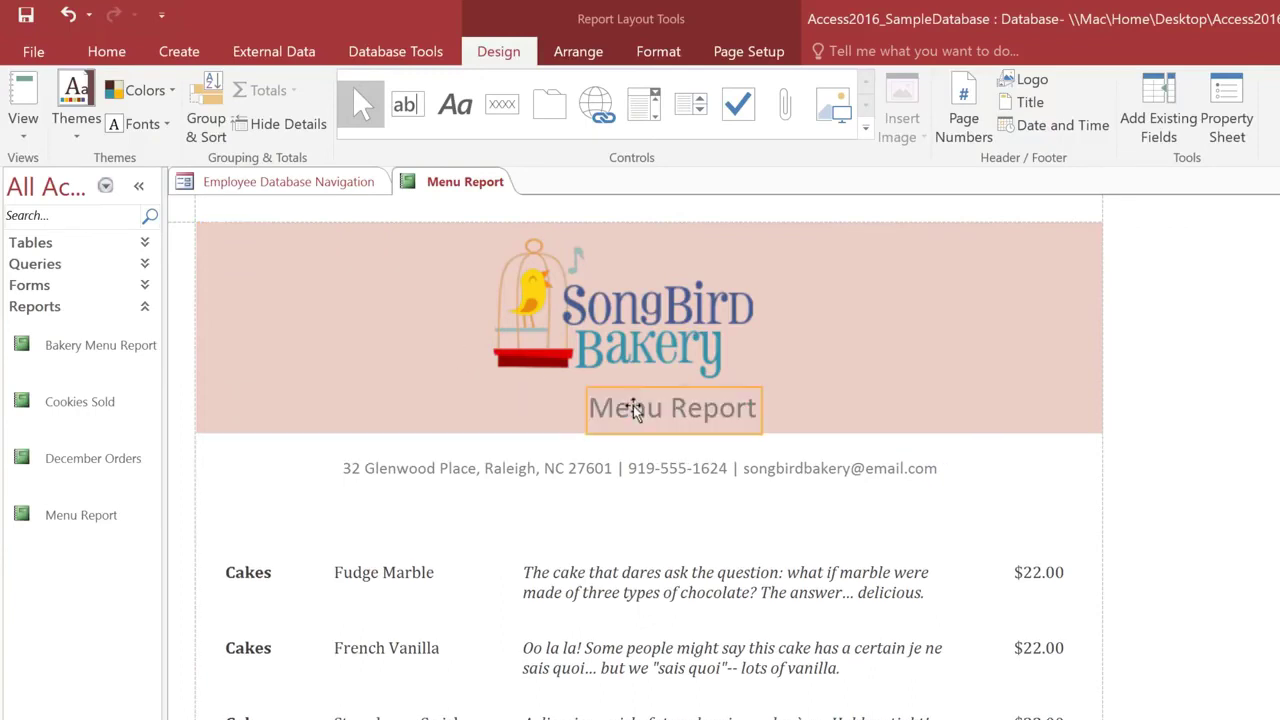
pyautogui.doubleClick(710, 410)
pyautogui.press('BackSpace')
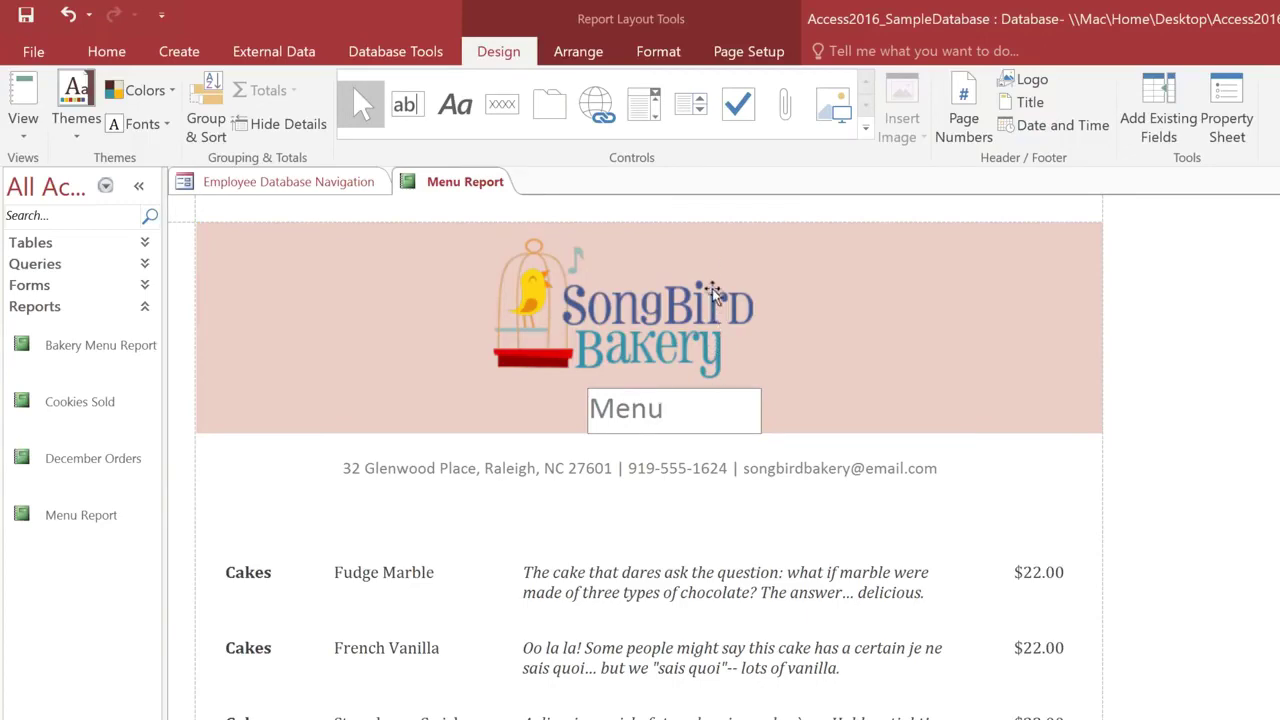
pyautogui.click(703, 218)
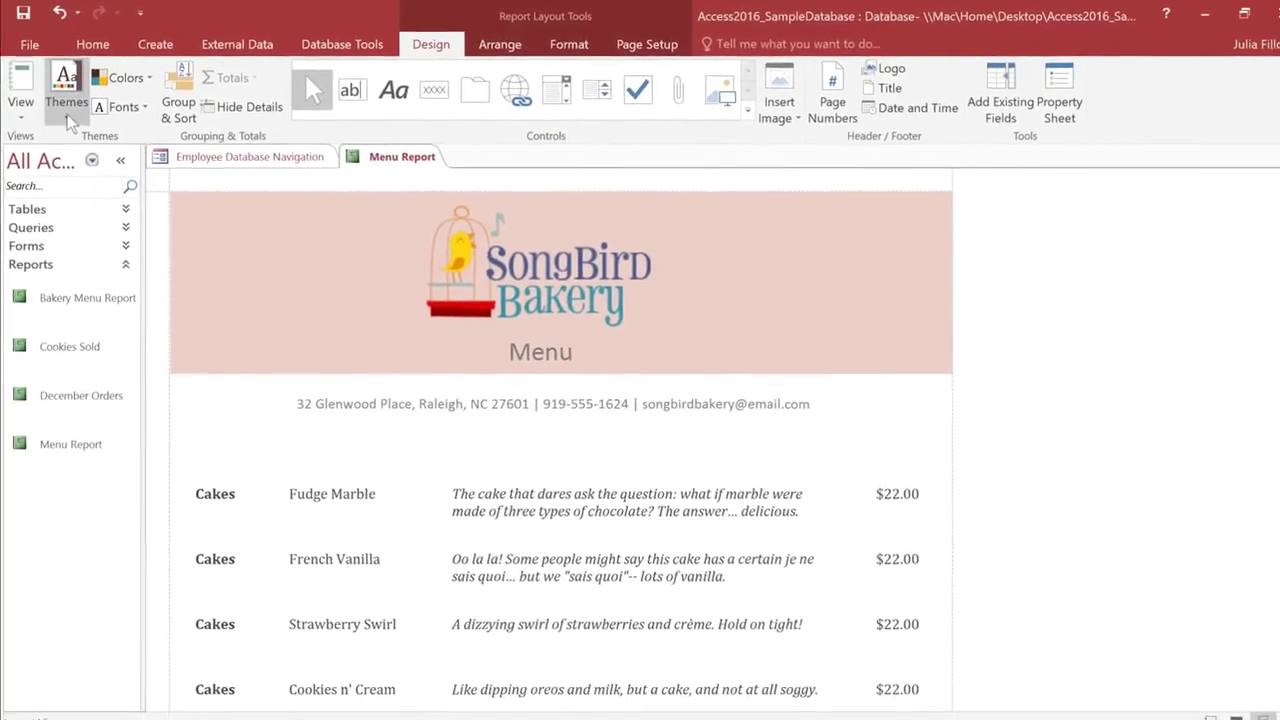
# Step: Apply the Ion theme to the Menu Report, then switch its theme fonts to Corbel
pyautogui.click(67, 116)
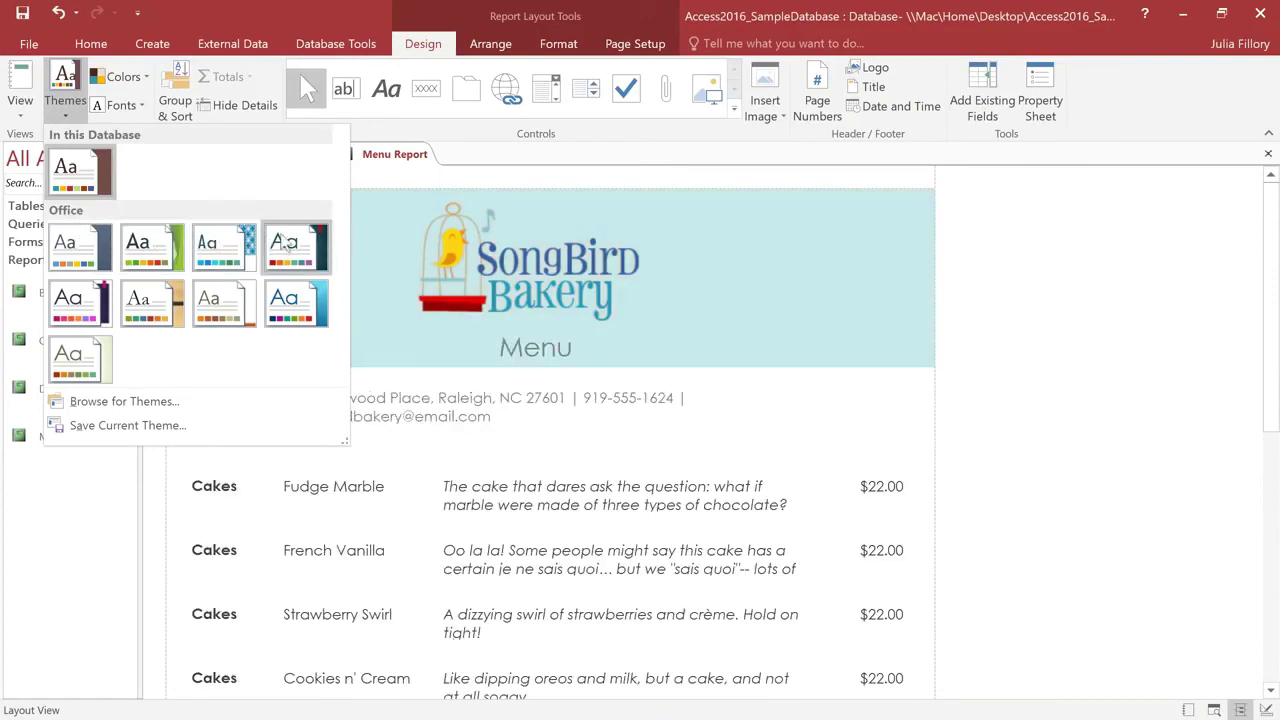
pyautogui.click(293, 242)
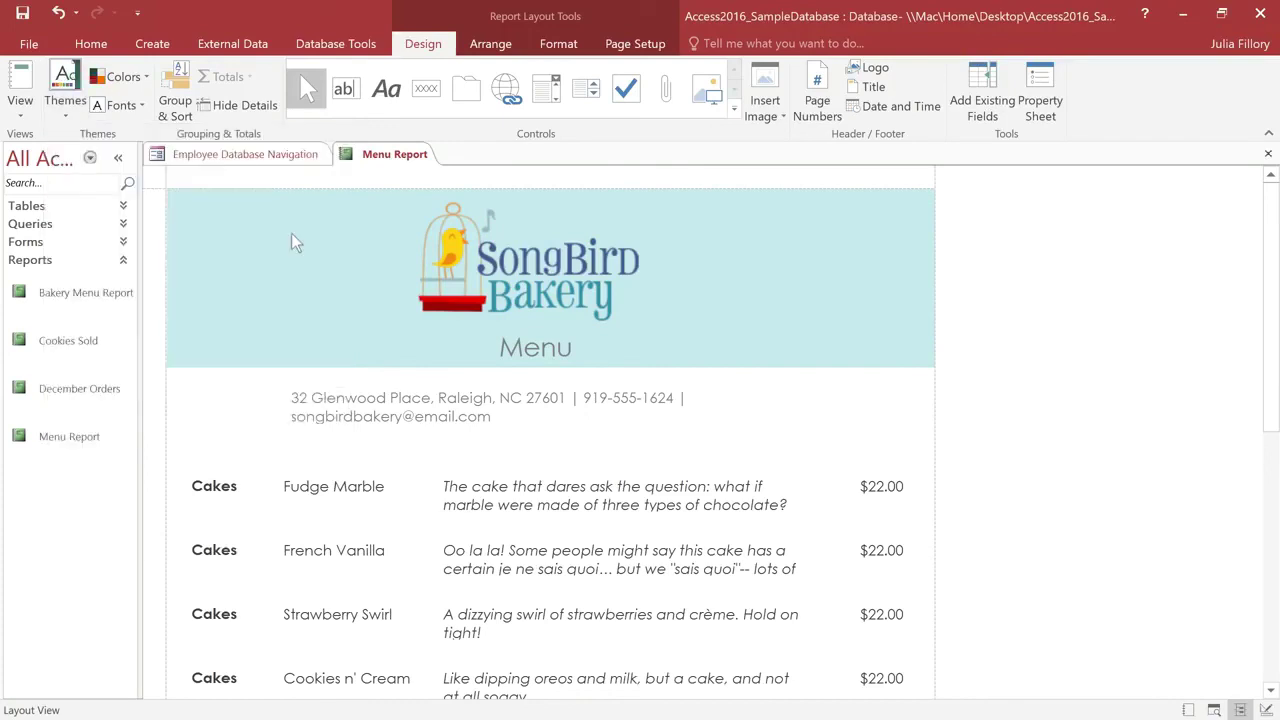
pyautogui.click(117, 105)
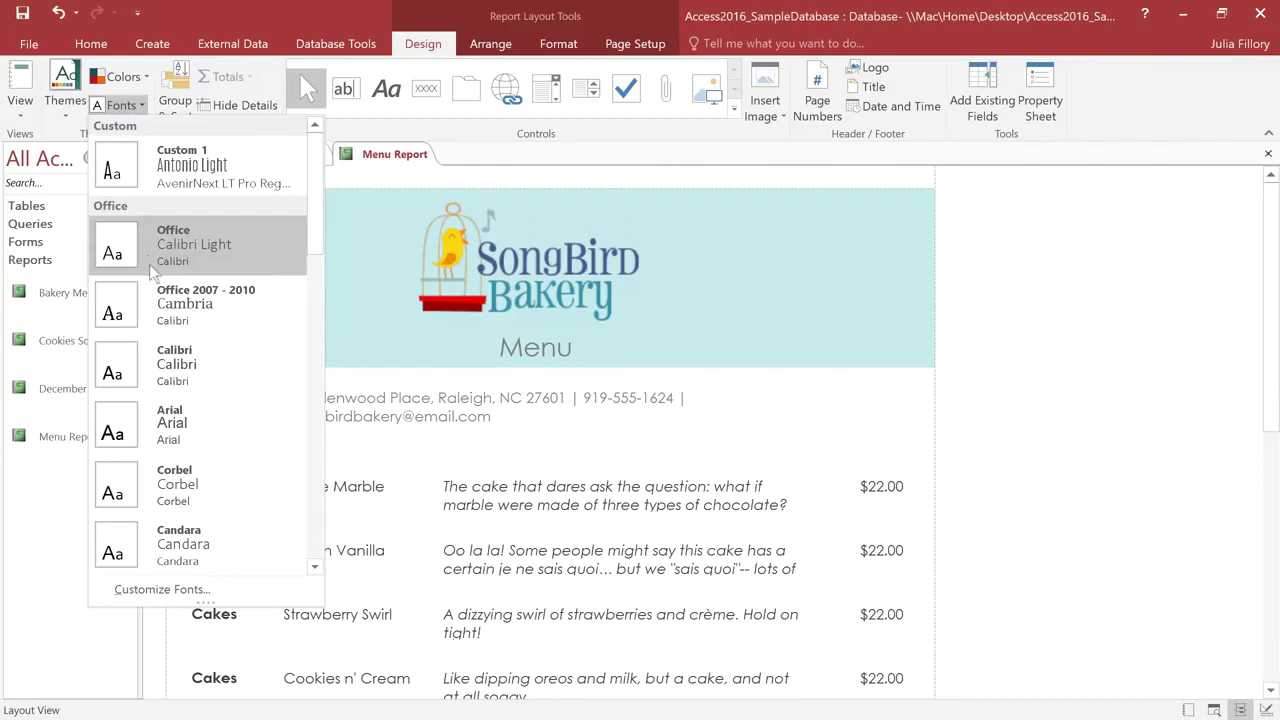
pyautogui.click(237, 468)
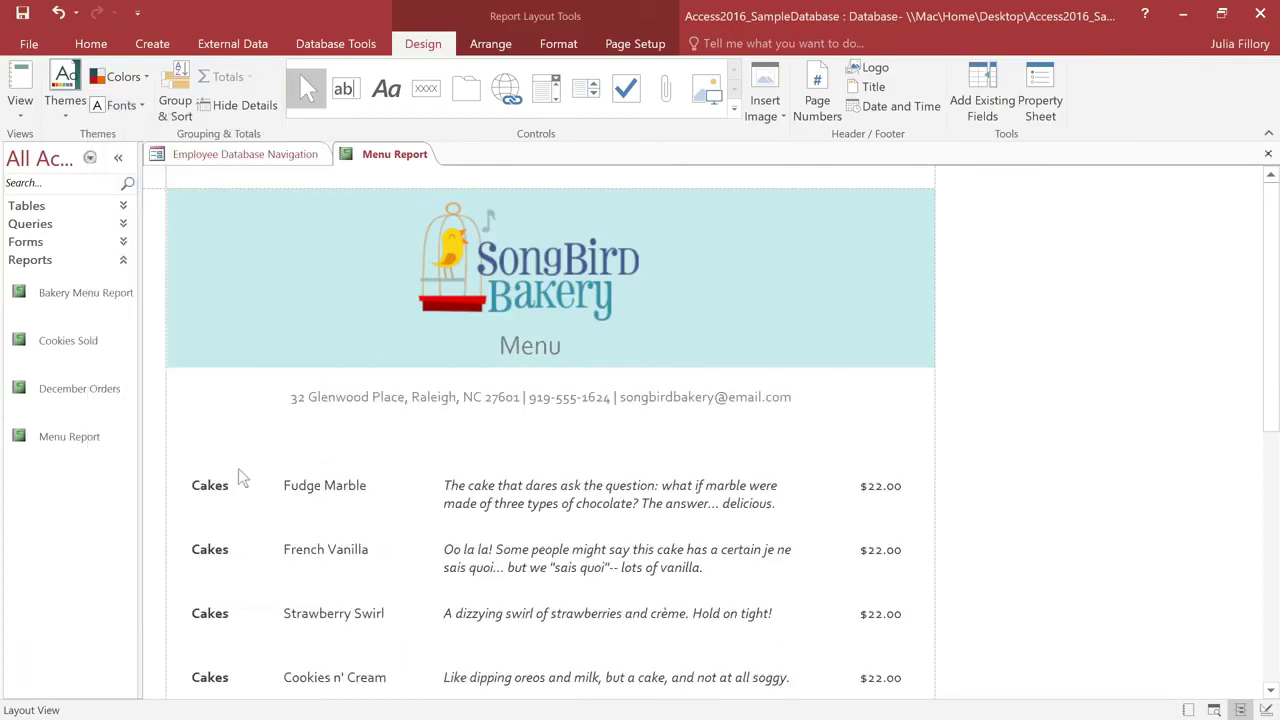